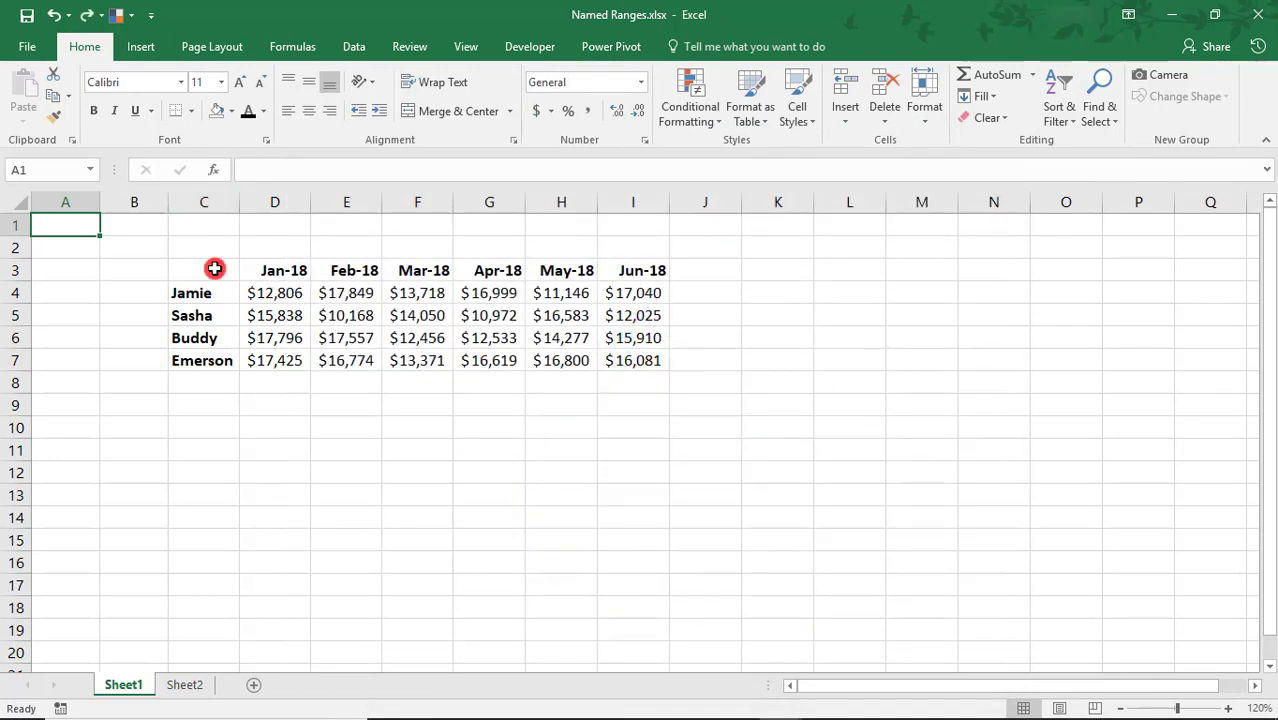
Name the sales table range C3:I7 'Sales' using the Name Box
mouse_move(214, 268)
left_mouse_down()
mouse_move(639, 337)
mouse_move(631, 361)
left_mouse_up()
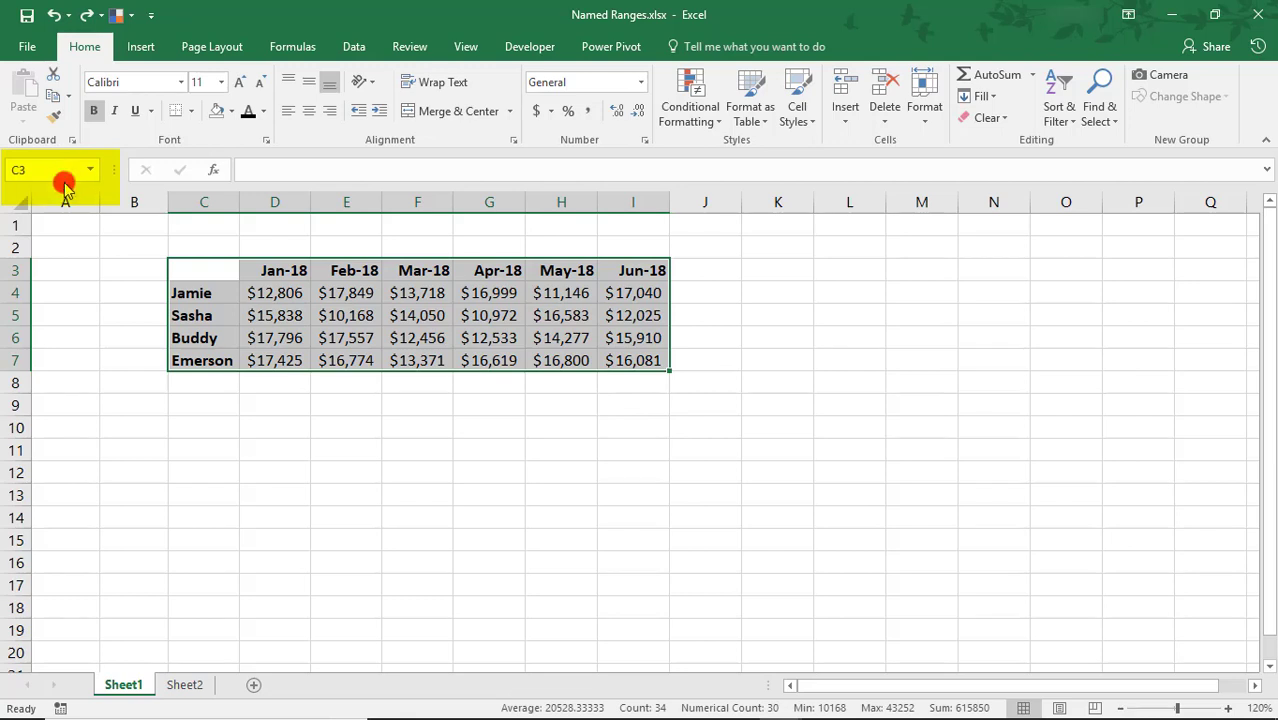
left_click(69, 168)
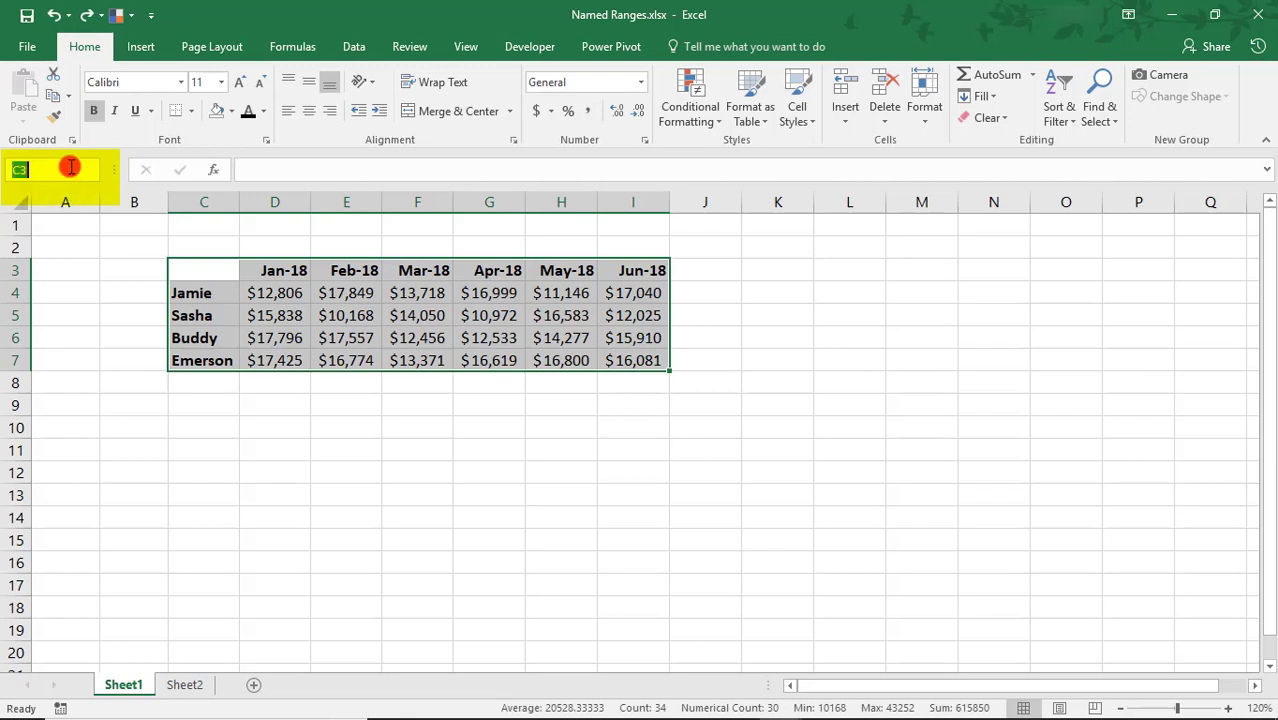
type("Sal")
type("es")
key("Return")
Verify that picking Sales from the Name Box dropdown reselects the whole table
key("Left")
left_click(90, 169)
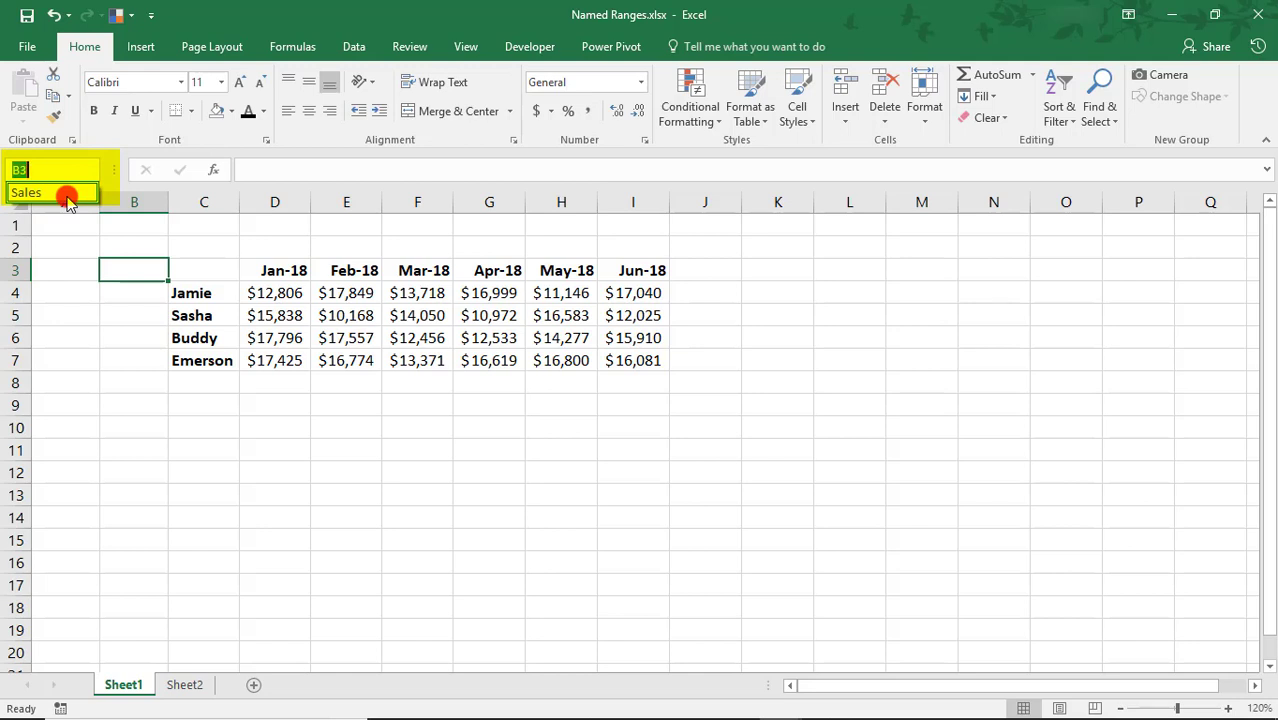
left_click(67, 196)
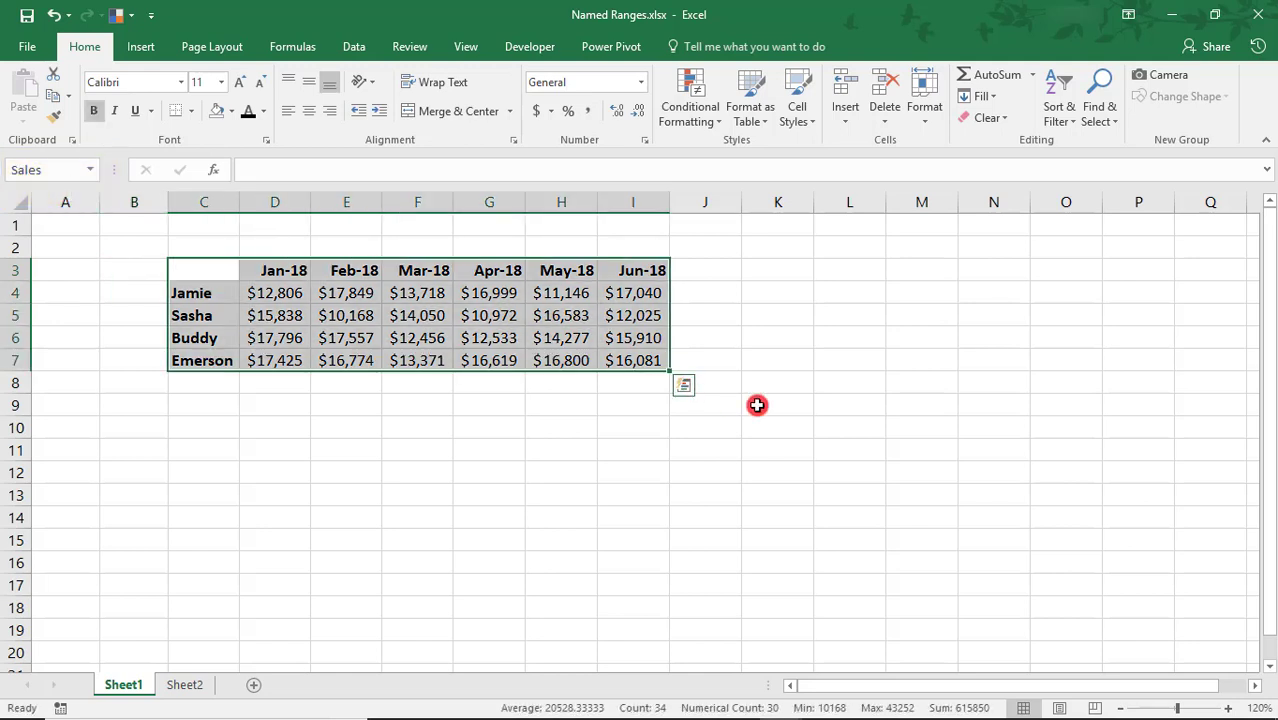
key("ctrl+z")
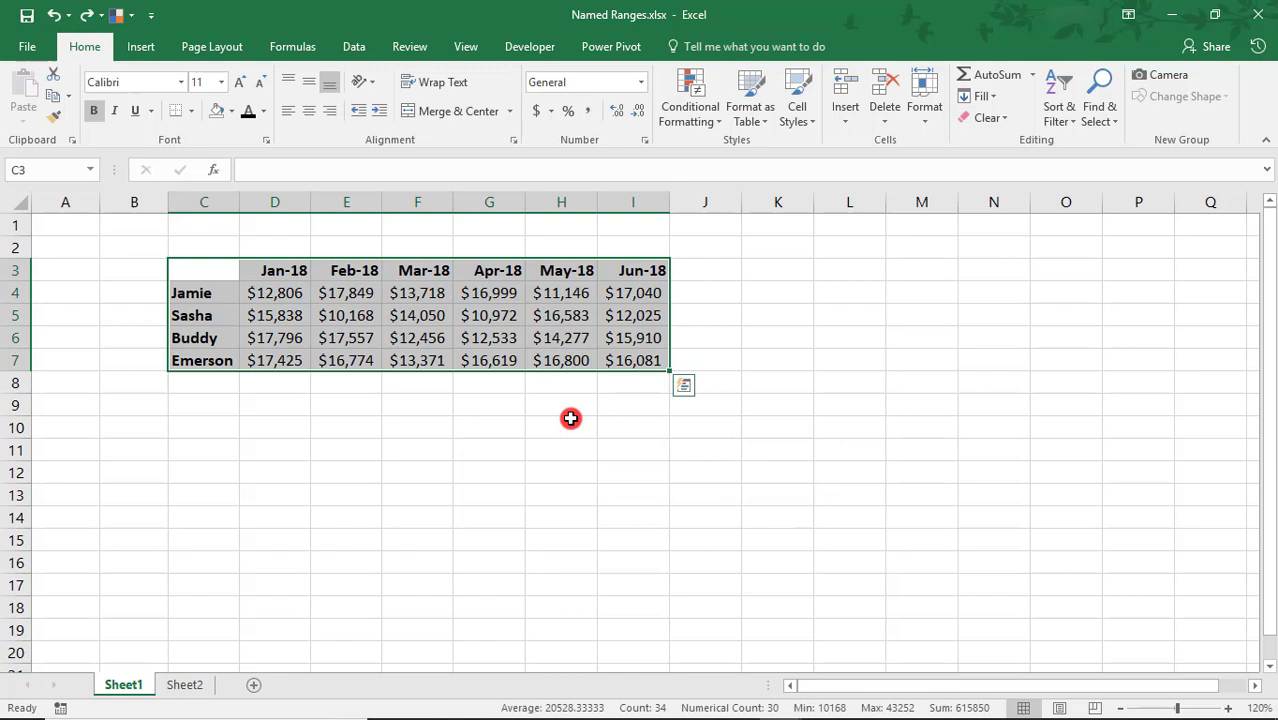
Define the name 'SalesSheet1' for the table with its scope limited to Sheet1
right_click(541, 321)
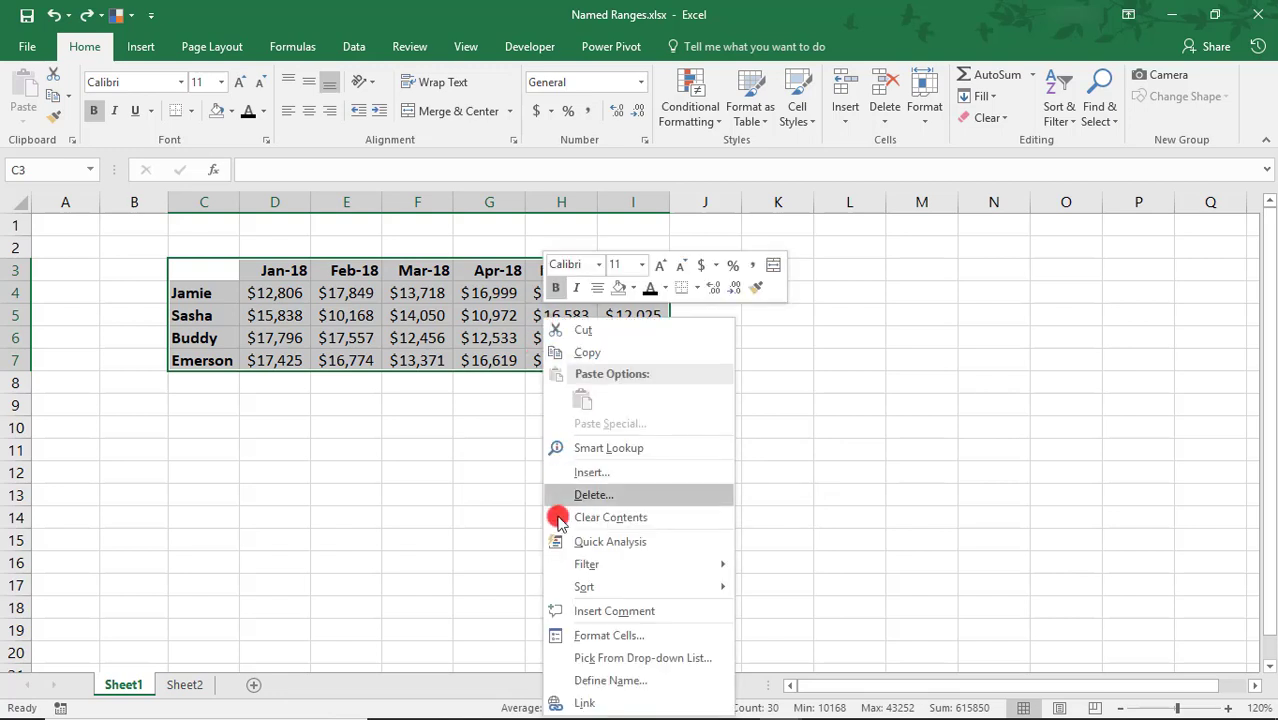
left_click(612, 680)
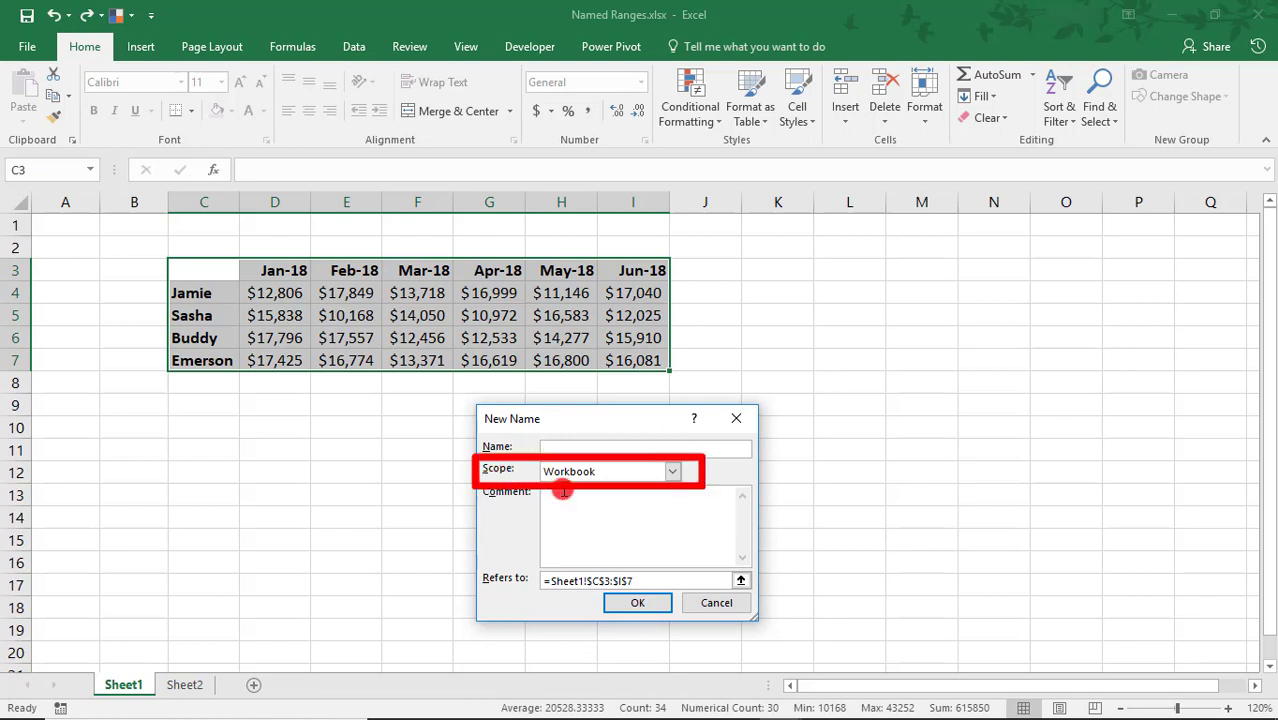
left_click(673, 473)
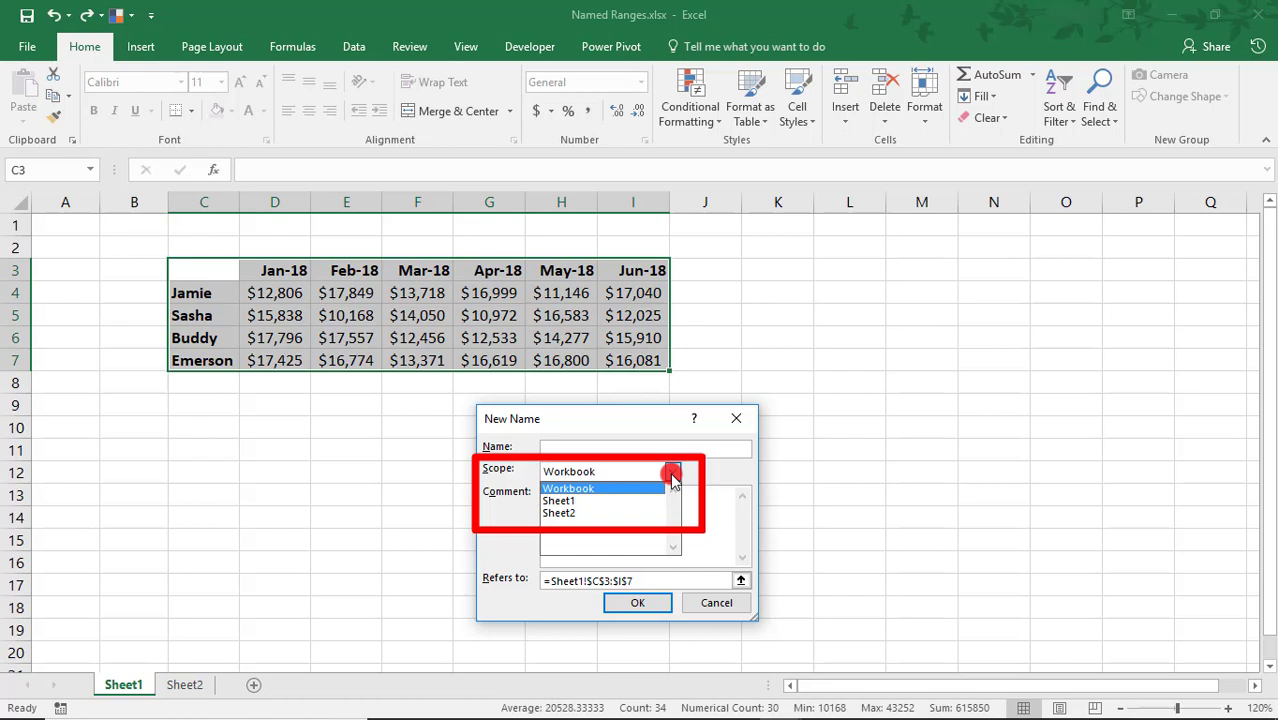
left_click(630, 504)
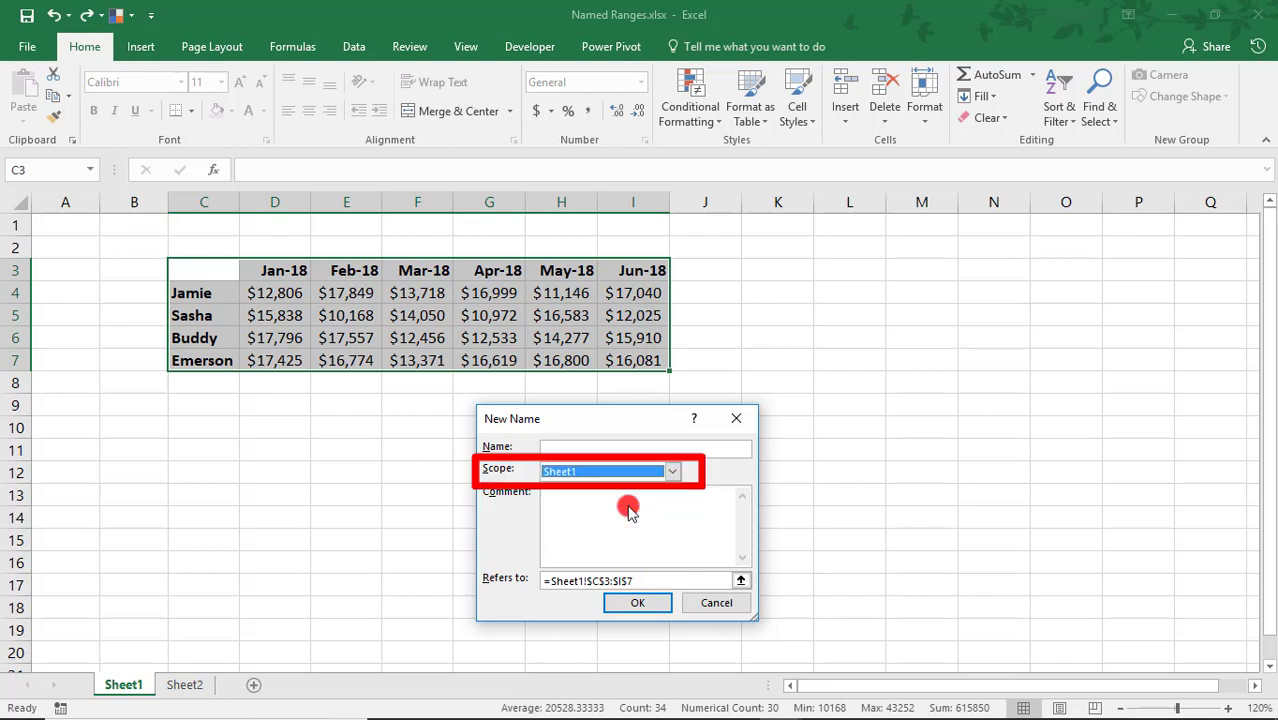
left_click(630, 447)
type("Sa")
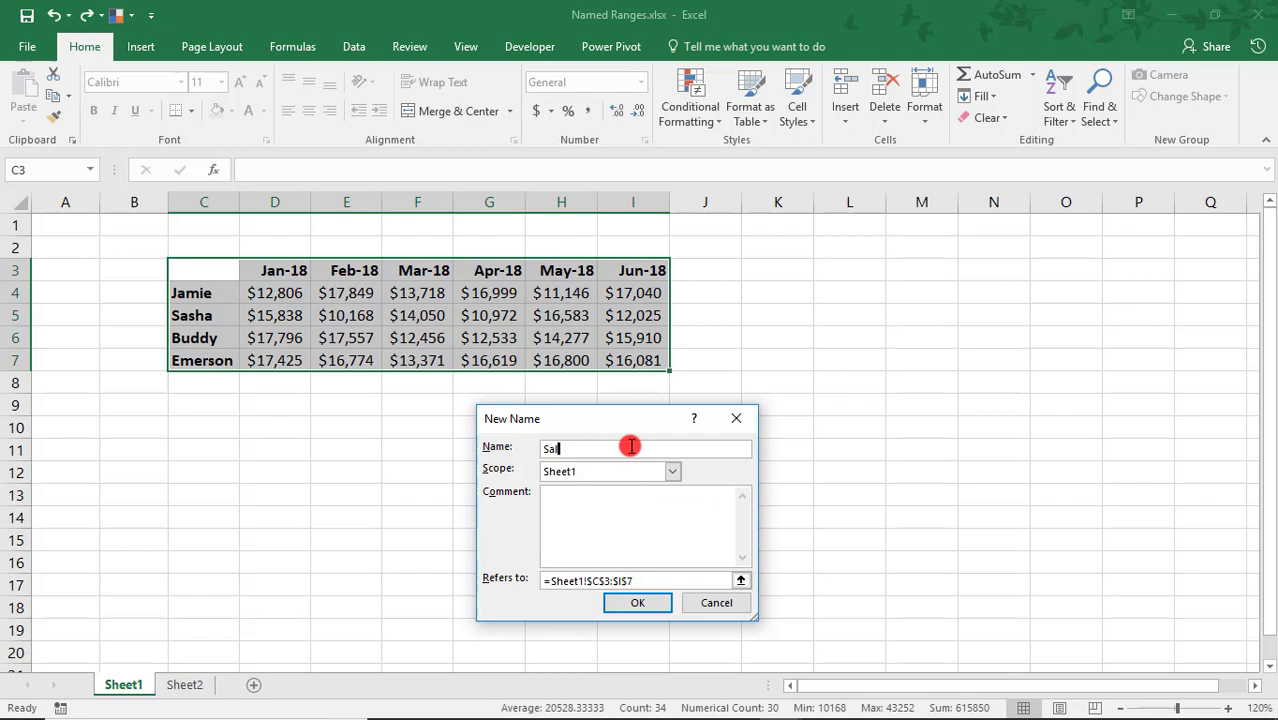
type("lesSheet1")
left_click(630, 600)
Test SalesSheet1 from the Name Box on Sheet1, then confirm it isn't listed on Sheet2
left_click(316, 490)
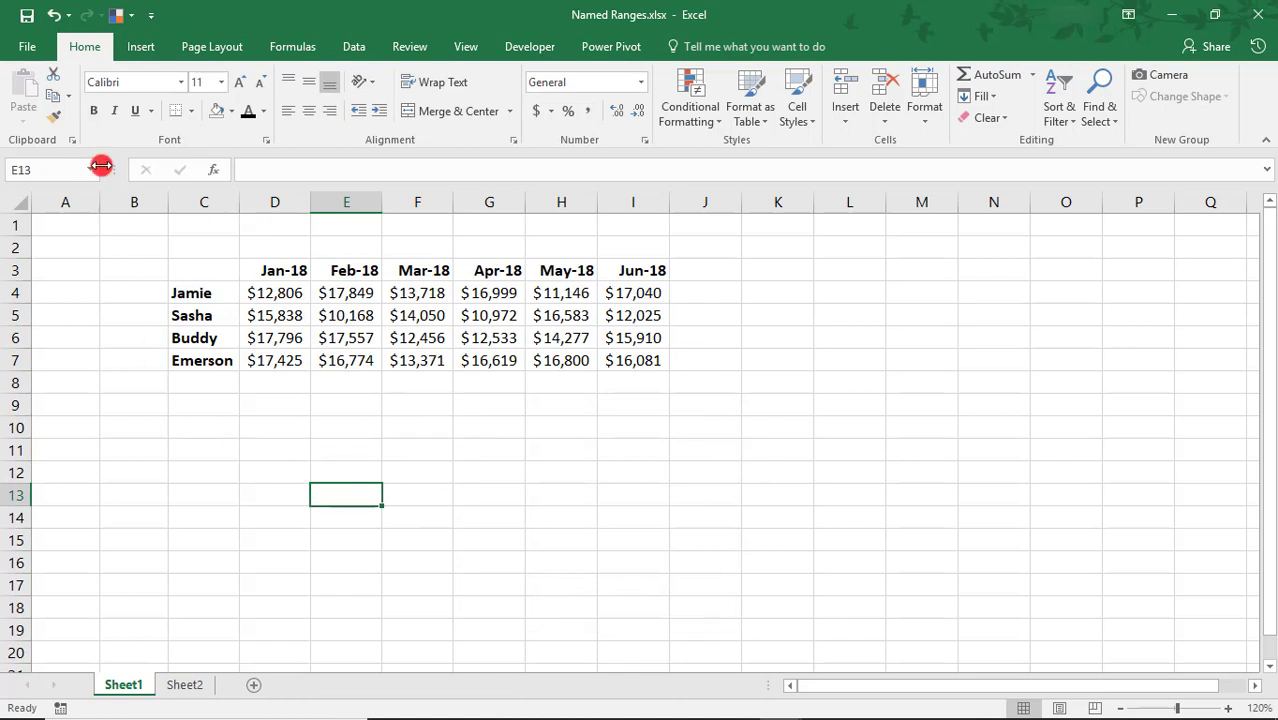
left_click(90, 170)
left_click(82, 188)
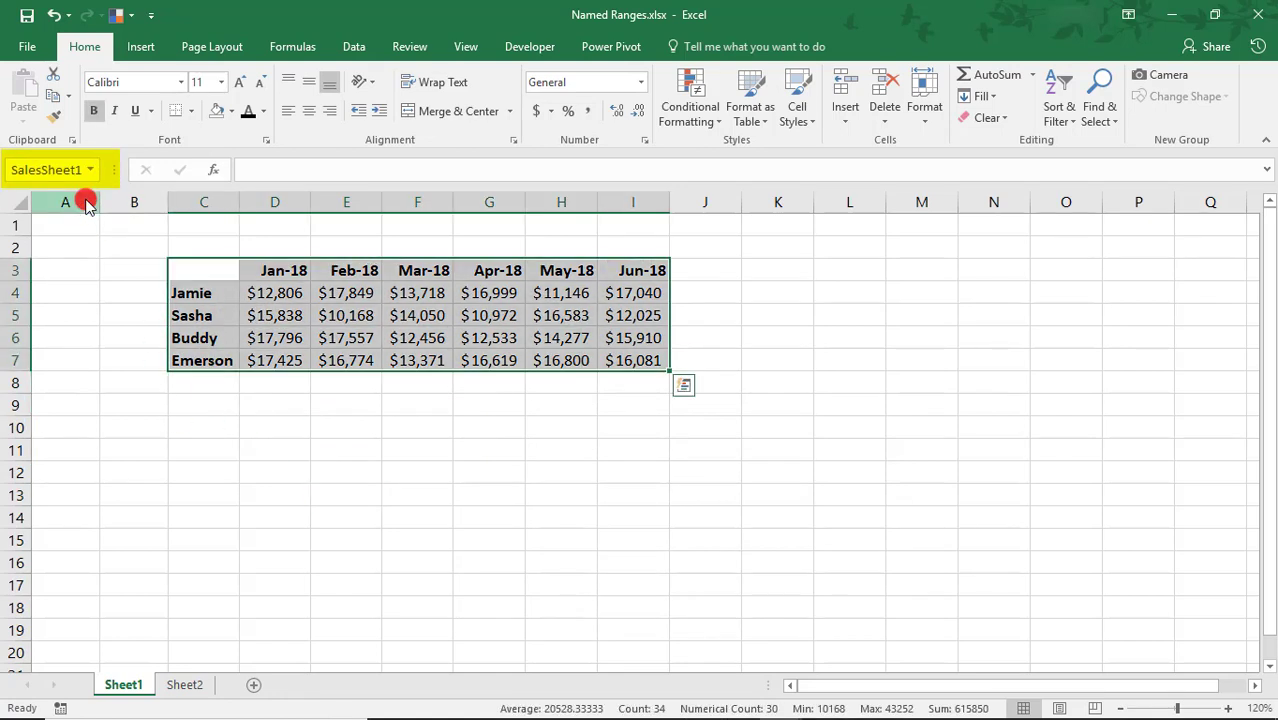
left_click(185, 688)
left_click(88, 170)
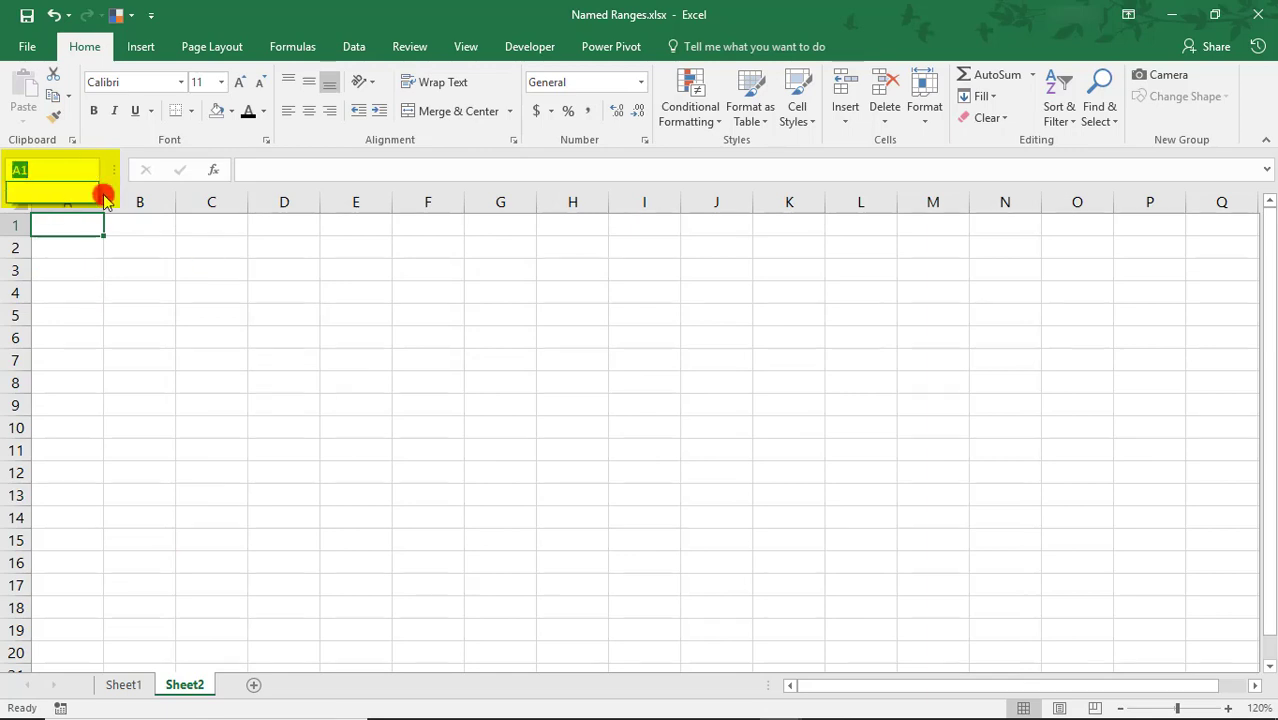
left_click(126, 686)
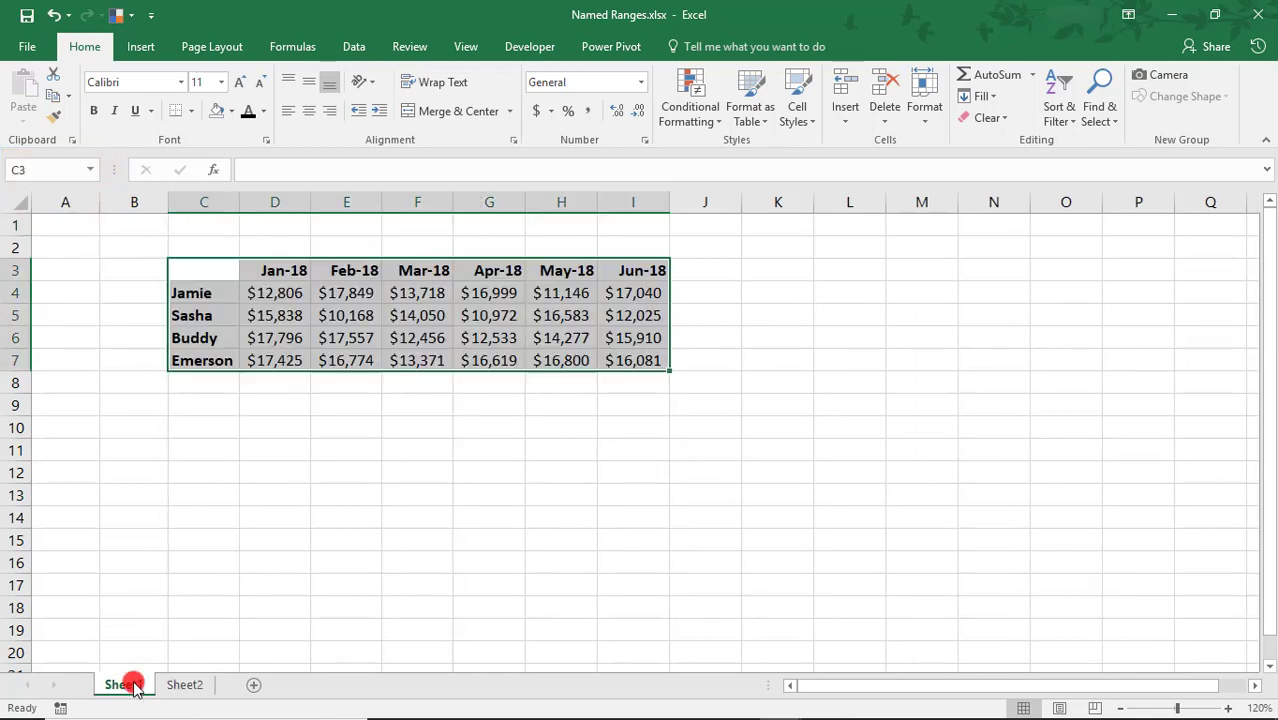
key("ctrl+z")
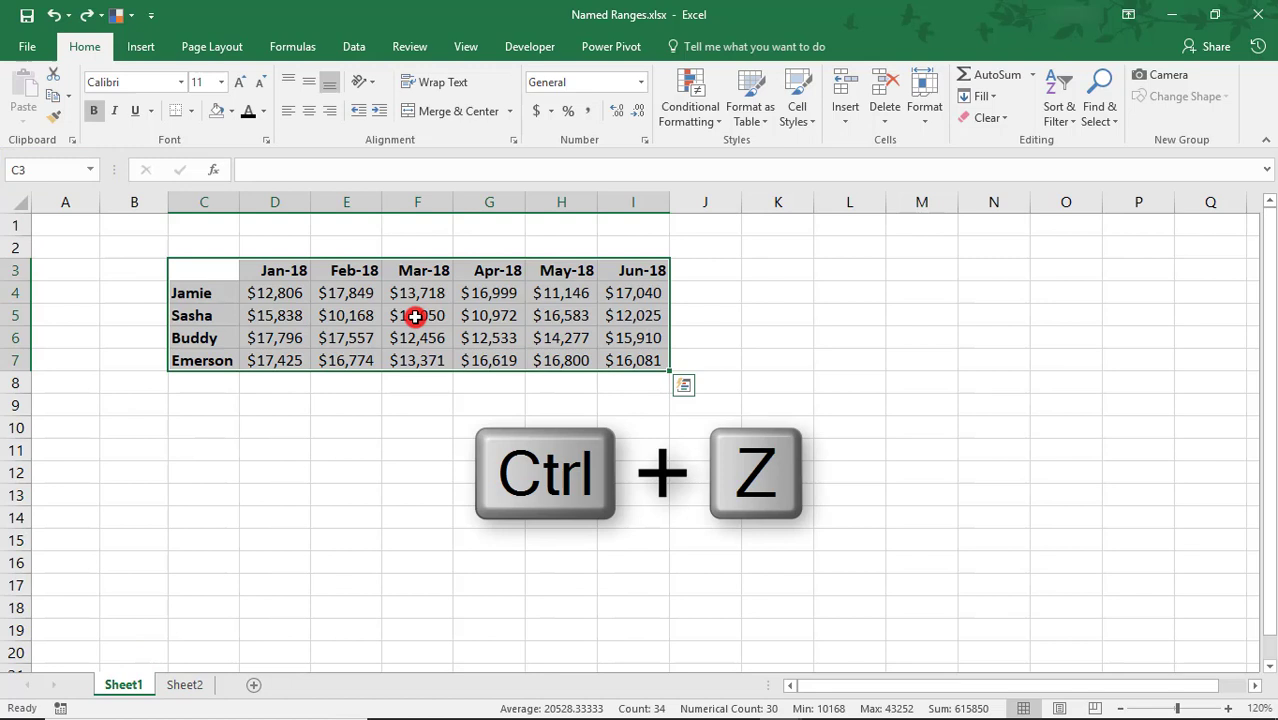
Define the workbook-scoped name 'SalesWorkbook' for the sales table
right_click(415, 316)
left_click(481, 677)
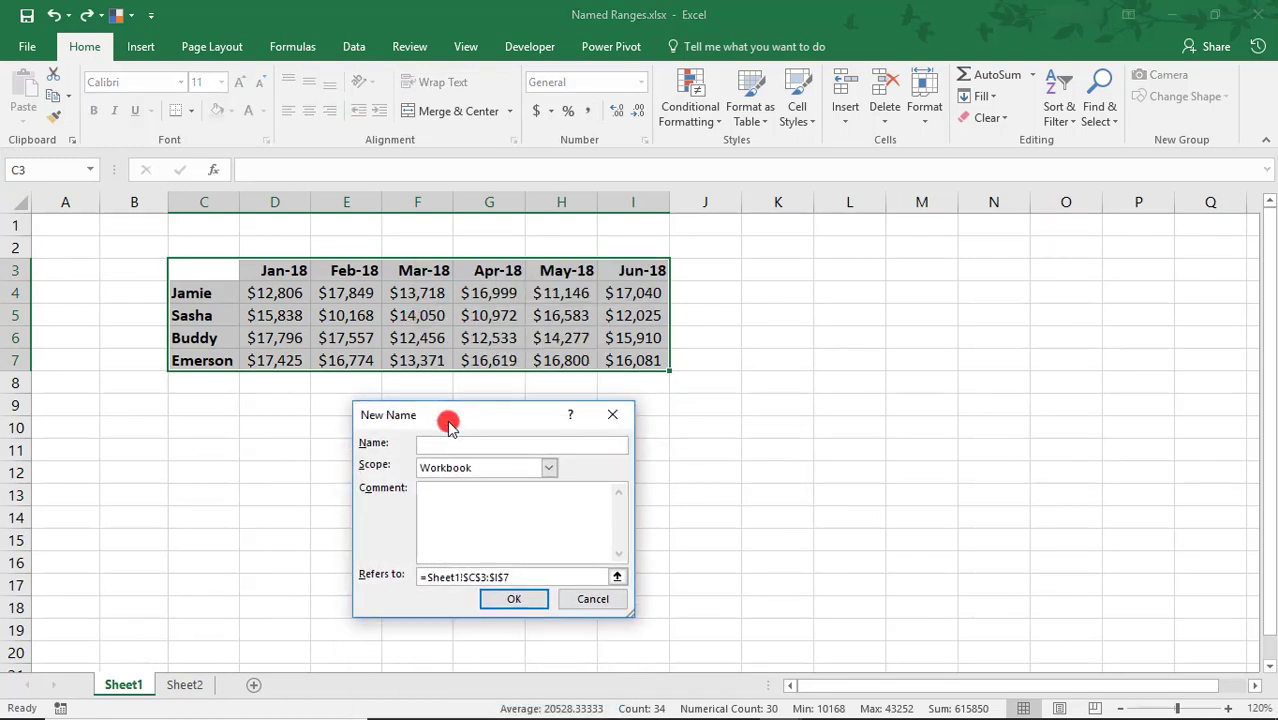
type("SalesW")
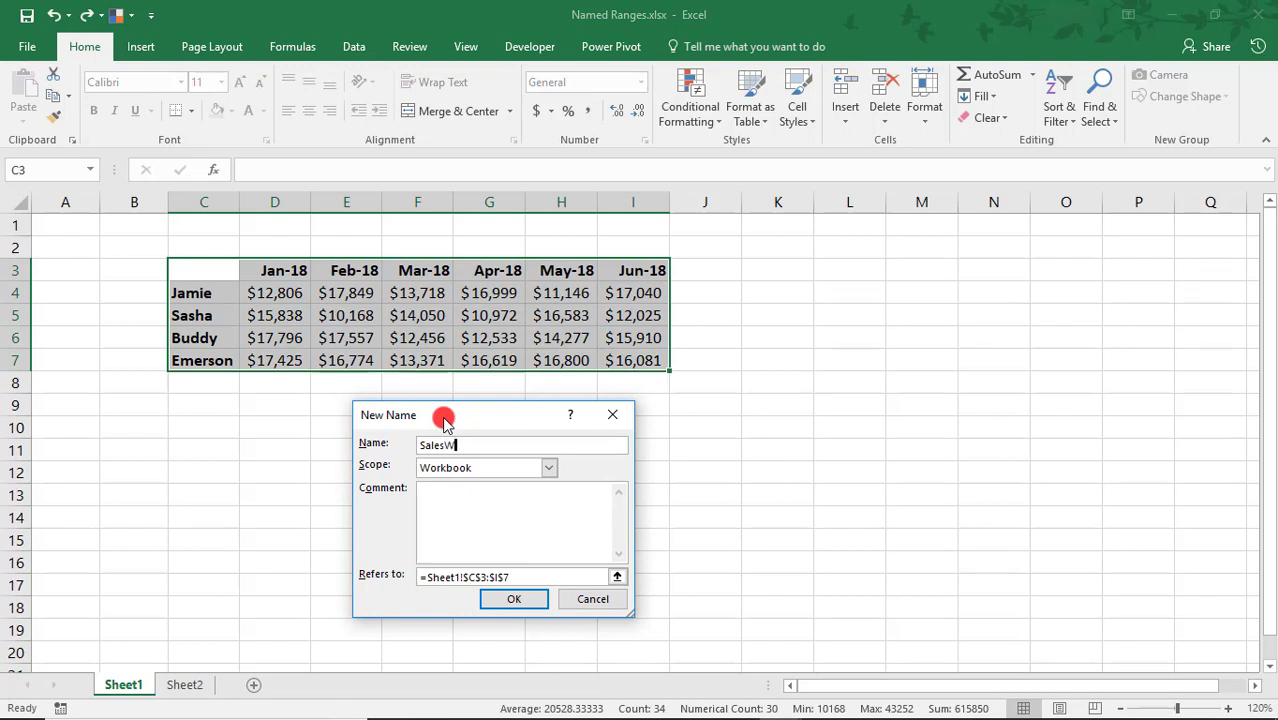
type("orkbook")
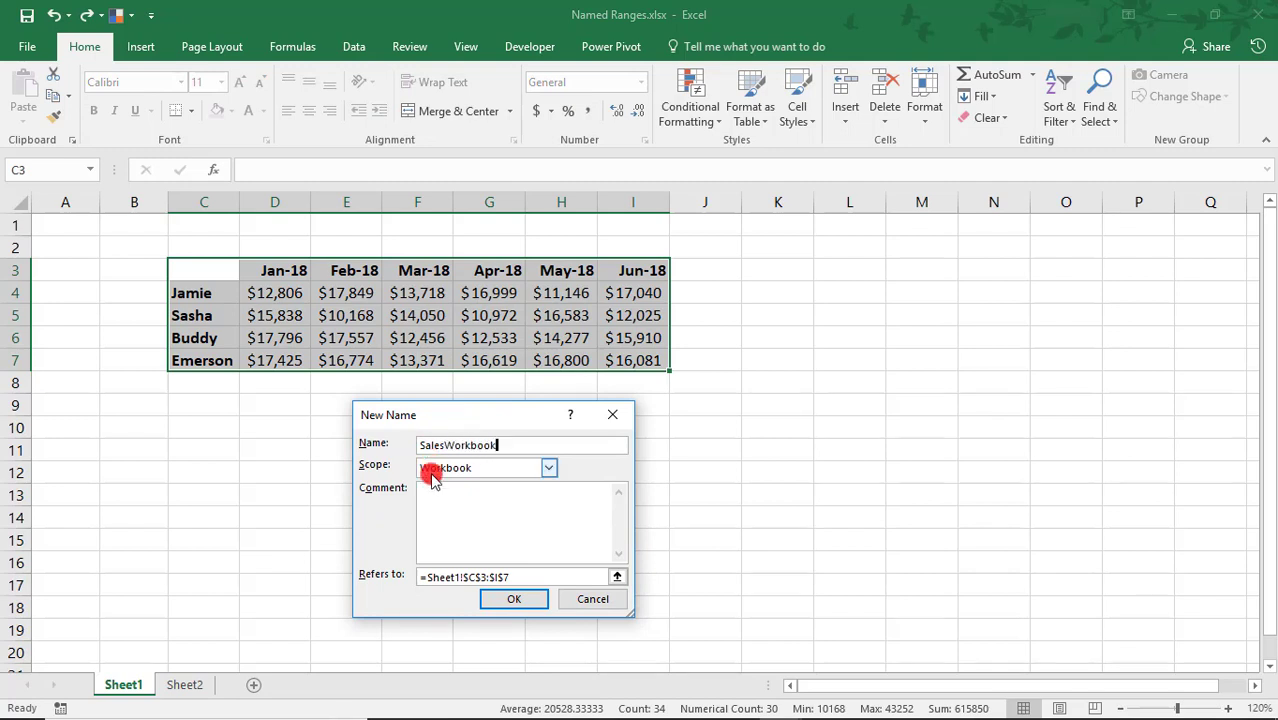
left_click(513, 600)
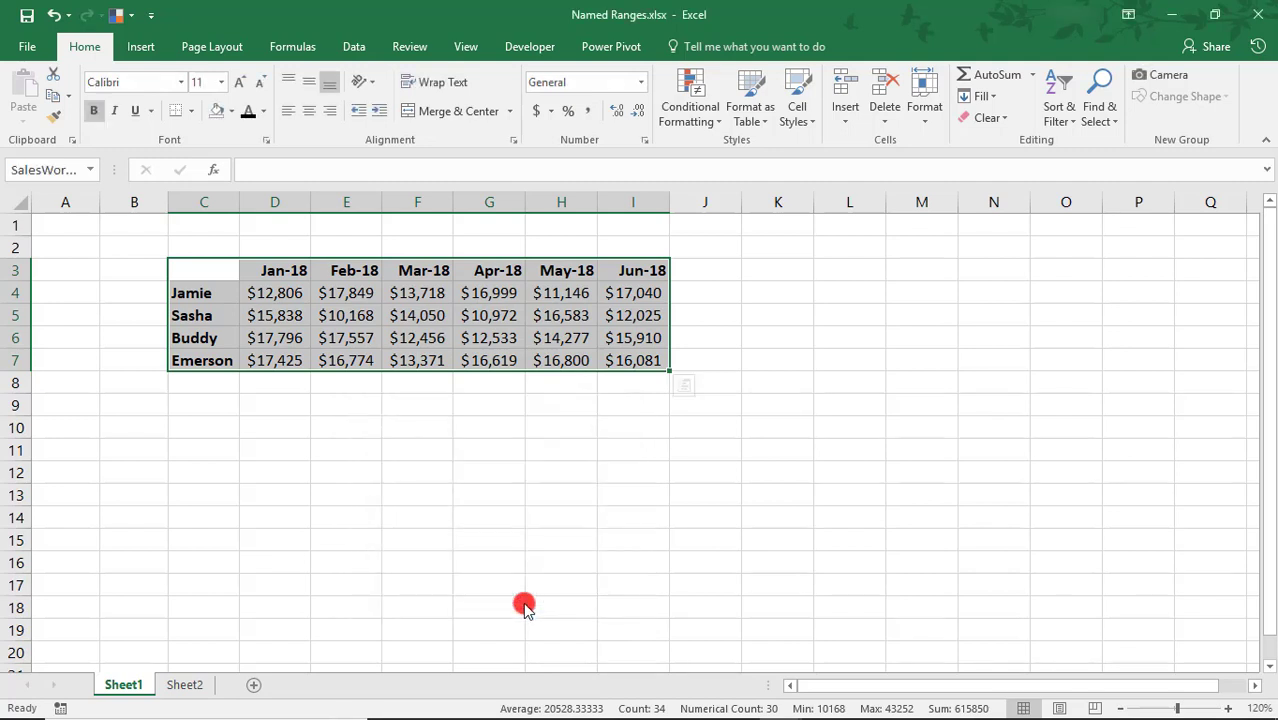
From Sheet2, pick SalesWorkbook in the Name Box to jump back to the table
left_click(176, 684)
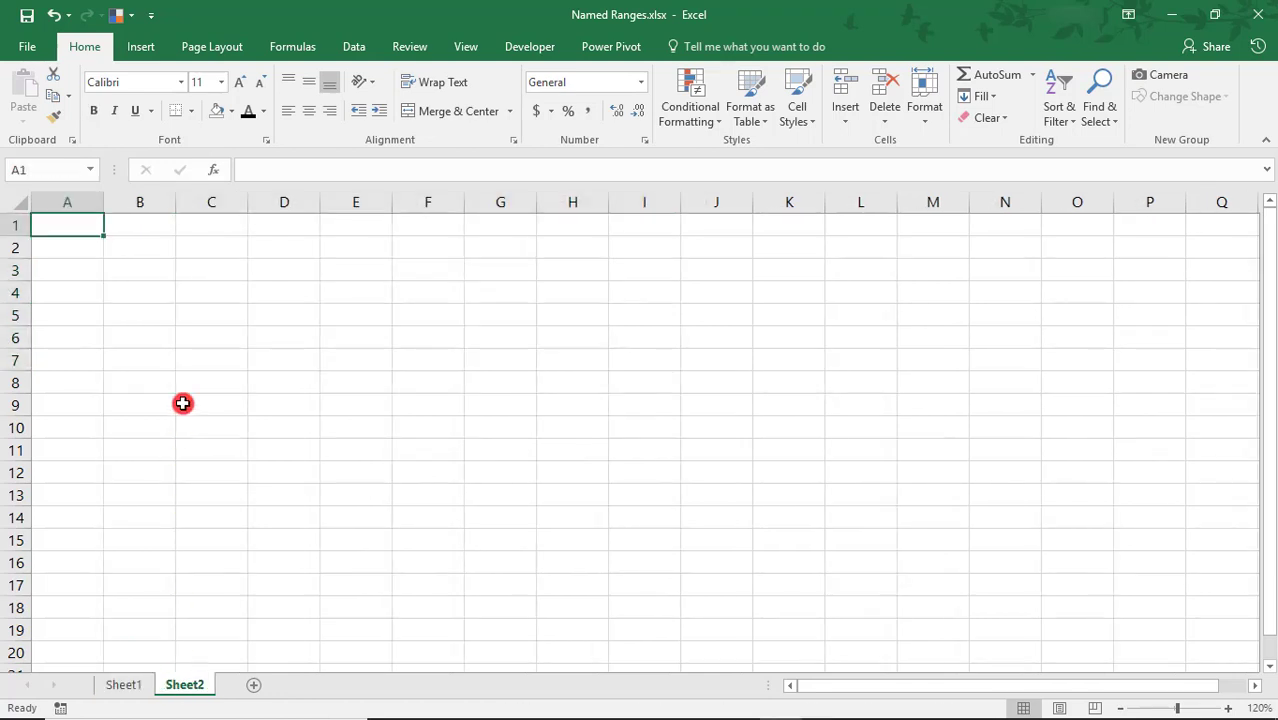
left_click(88, 170)
left_click(76, 191)
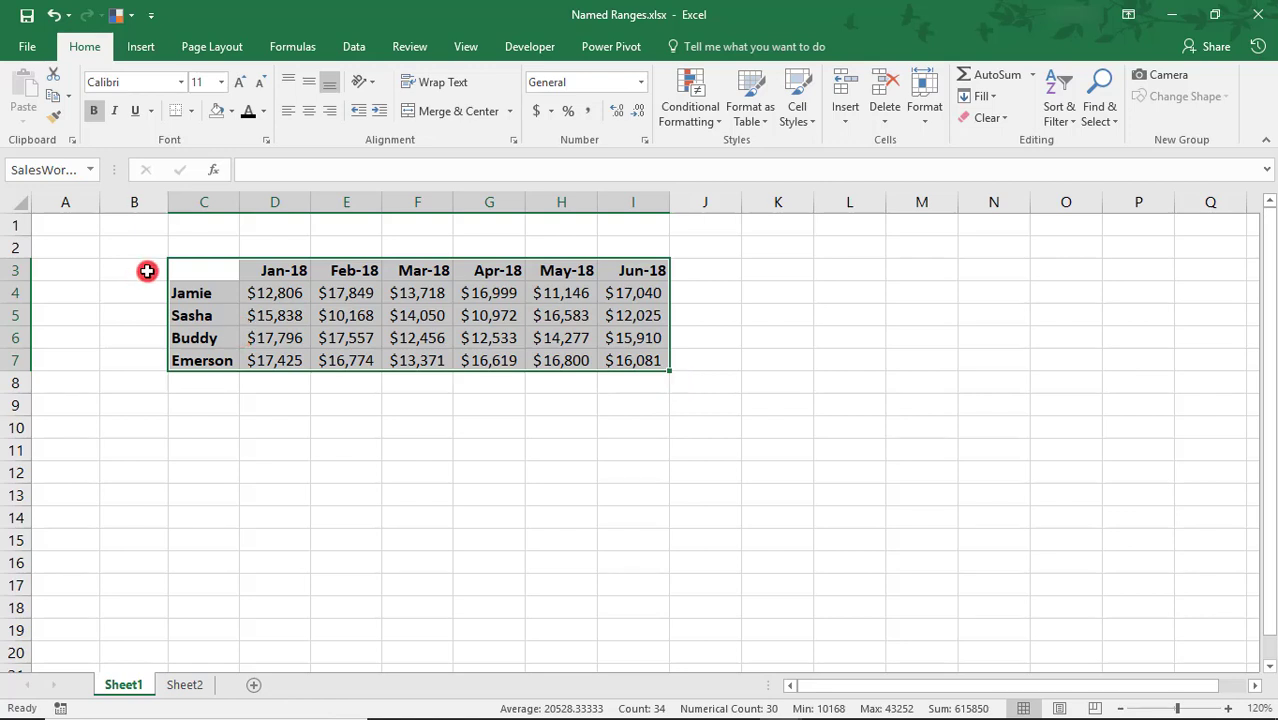
Generate month and salesperson names with Create from Selection, using Top row and Left column
left_click(295, 48)
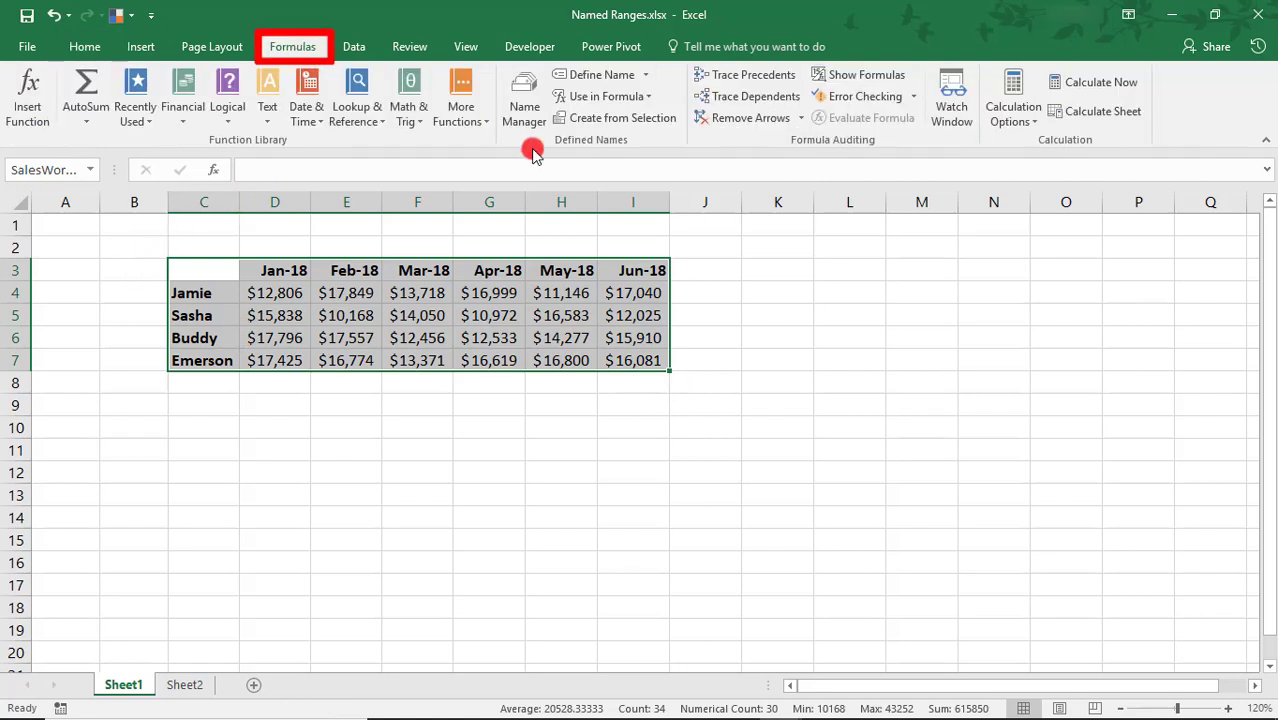
left_click(618, 75)
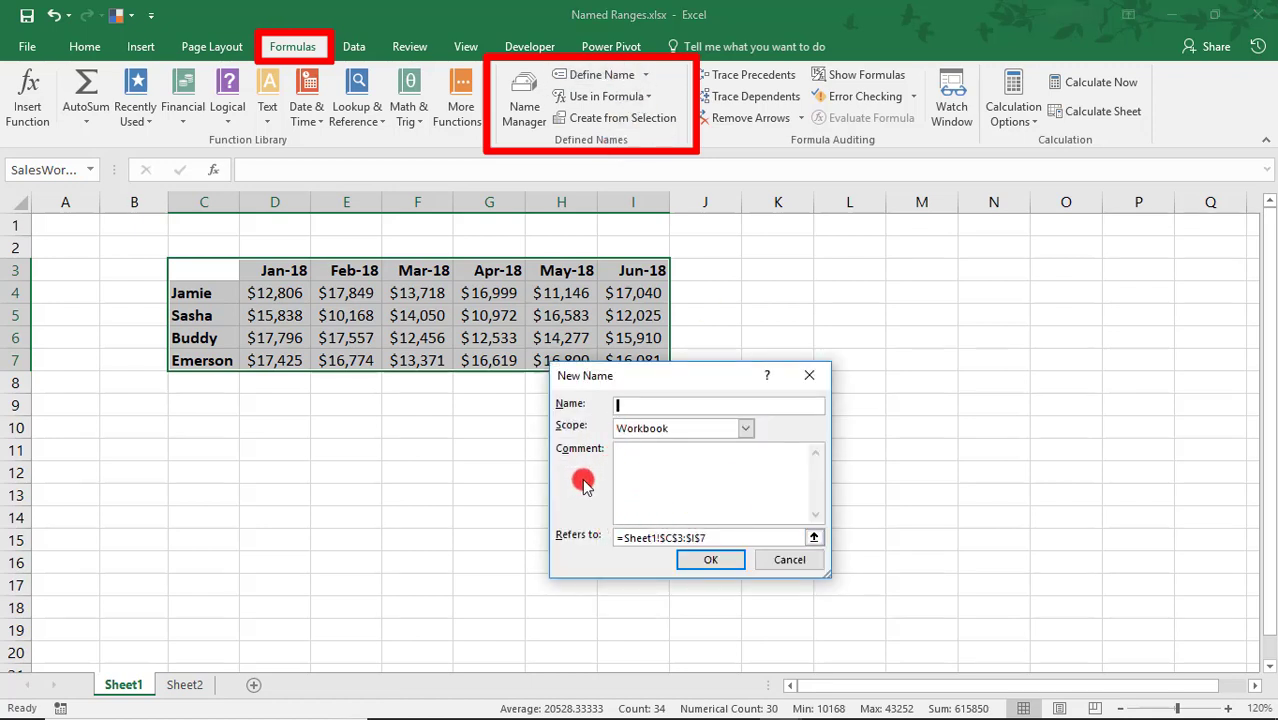
left_click(771, 561)
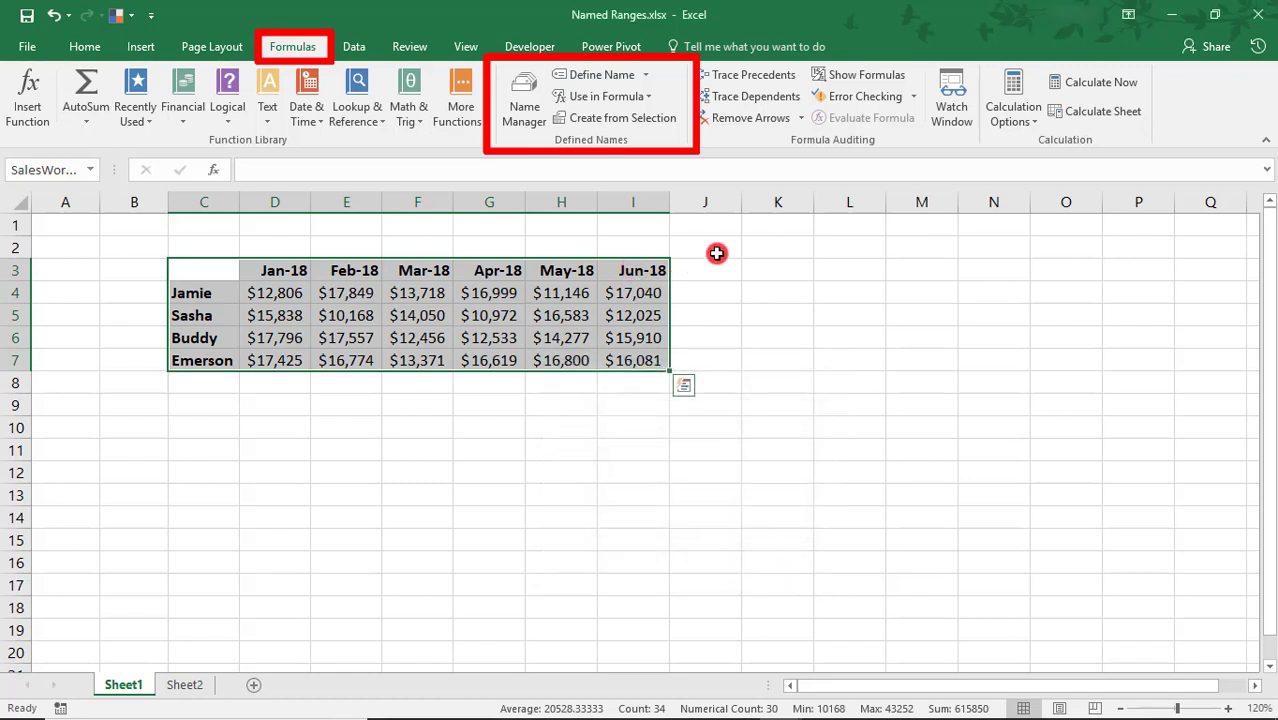
left_click(655, 124)
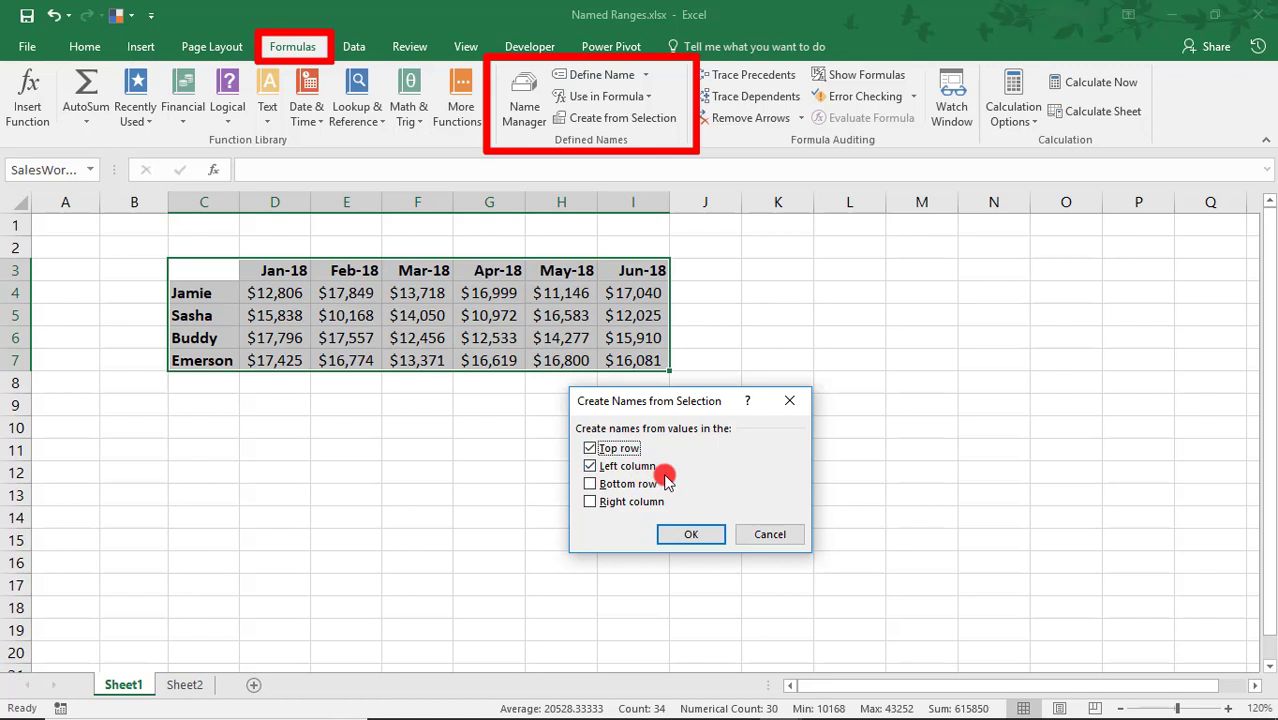
left_click(682, 536)
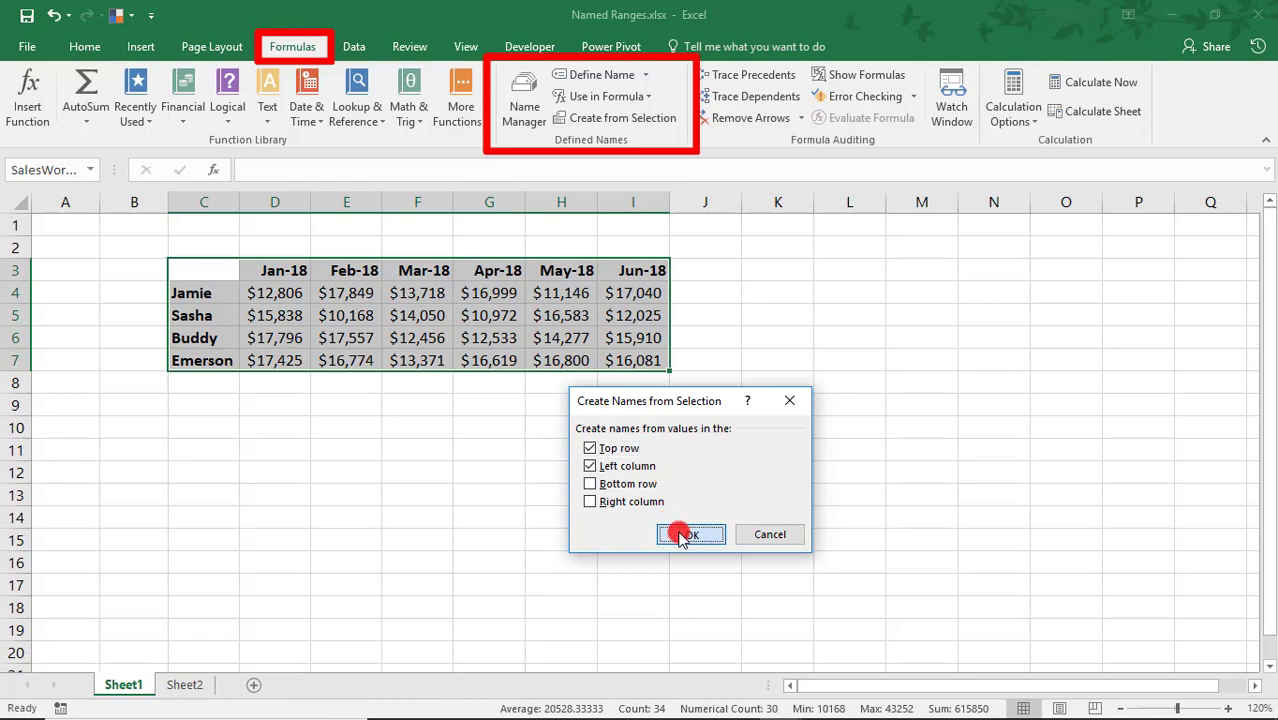
left_click(524, 104)
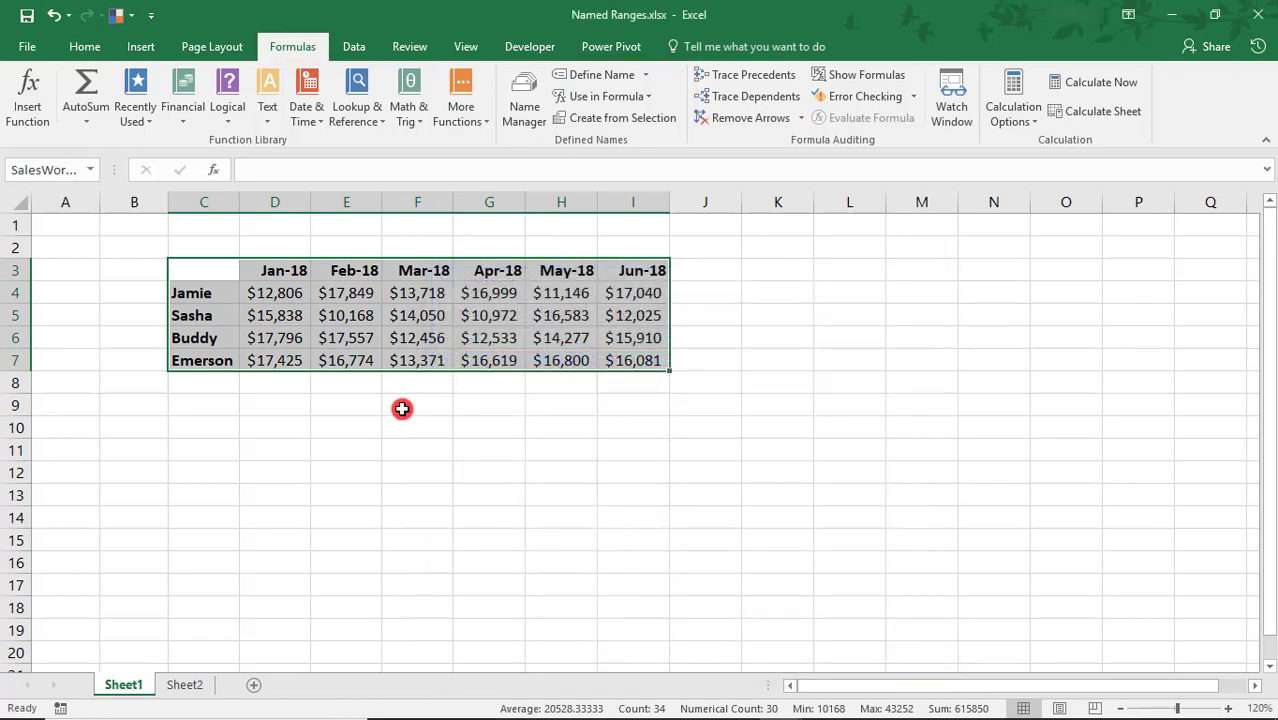
left_click(98, 172)
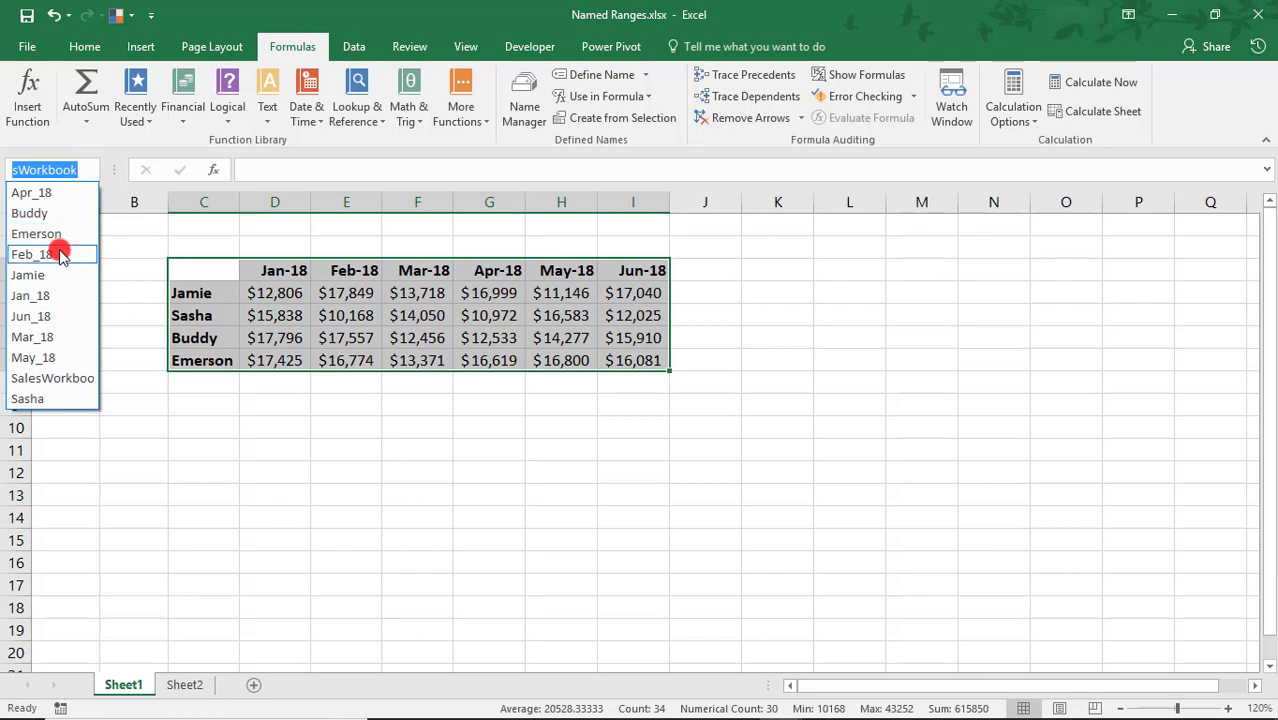
left_click(59, 254)
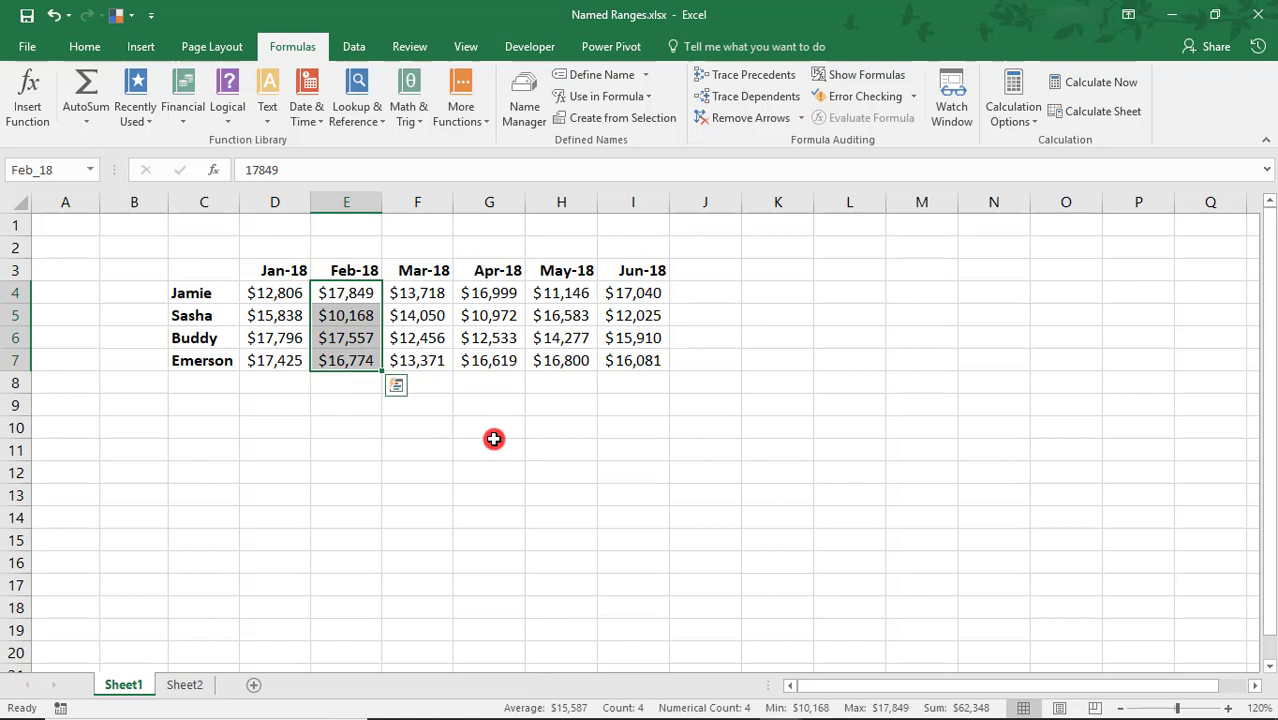
key("ctrl+g")
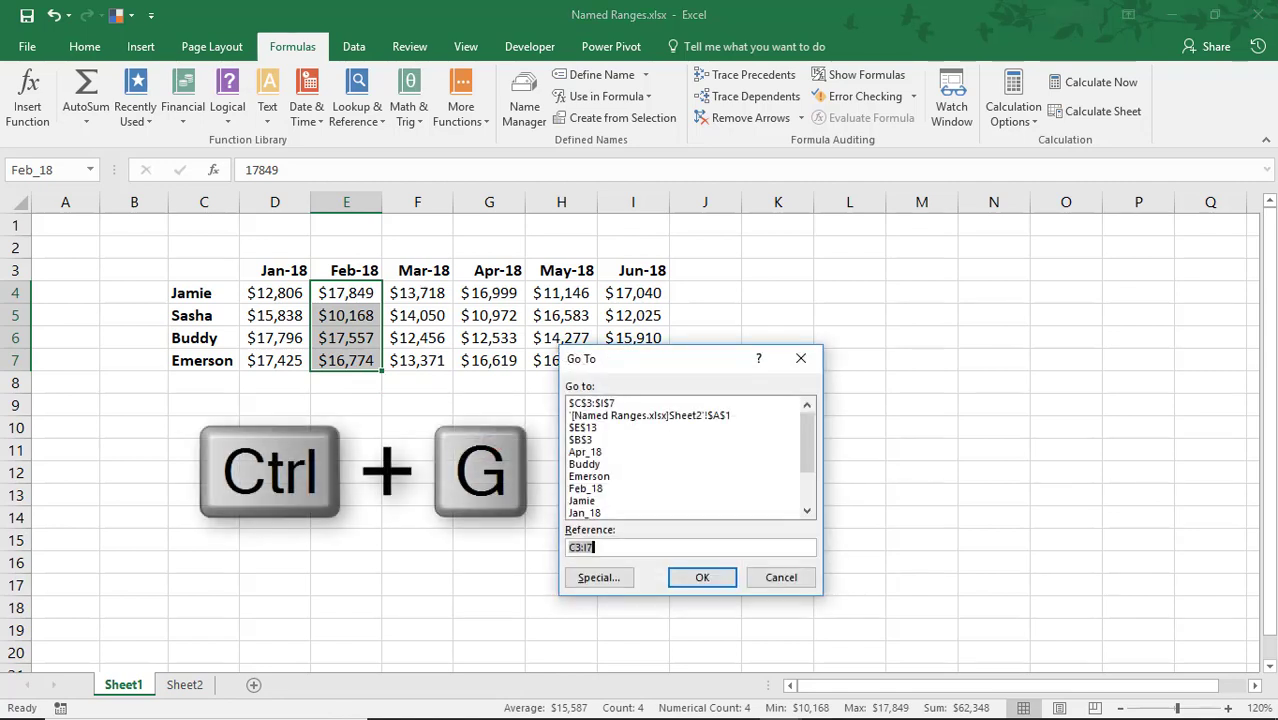
left_click(578, 452)
left_click(702, 577)
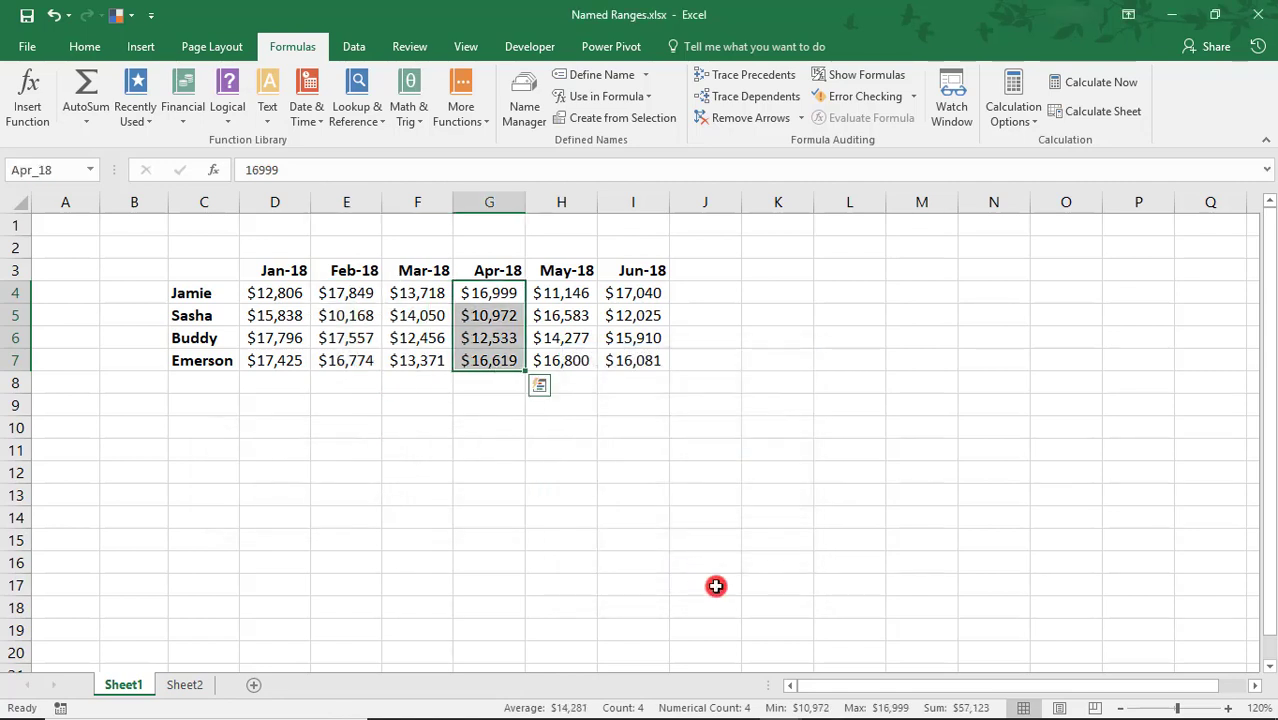
left_click(294, 426)
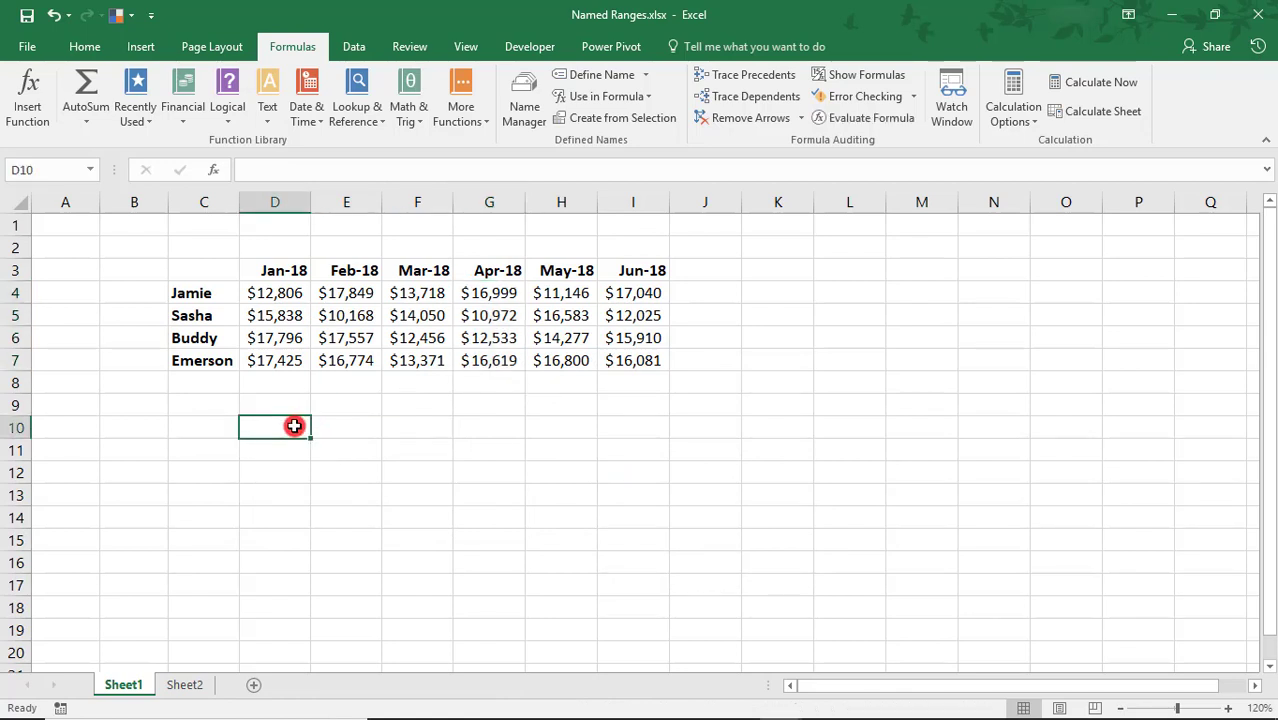
Enter =SUM(Mar_18) in D10 to total March sales, giving 53595
type("=sum(m")
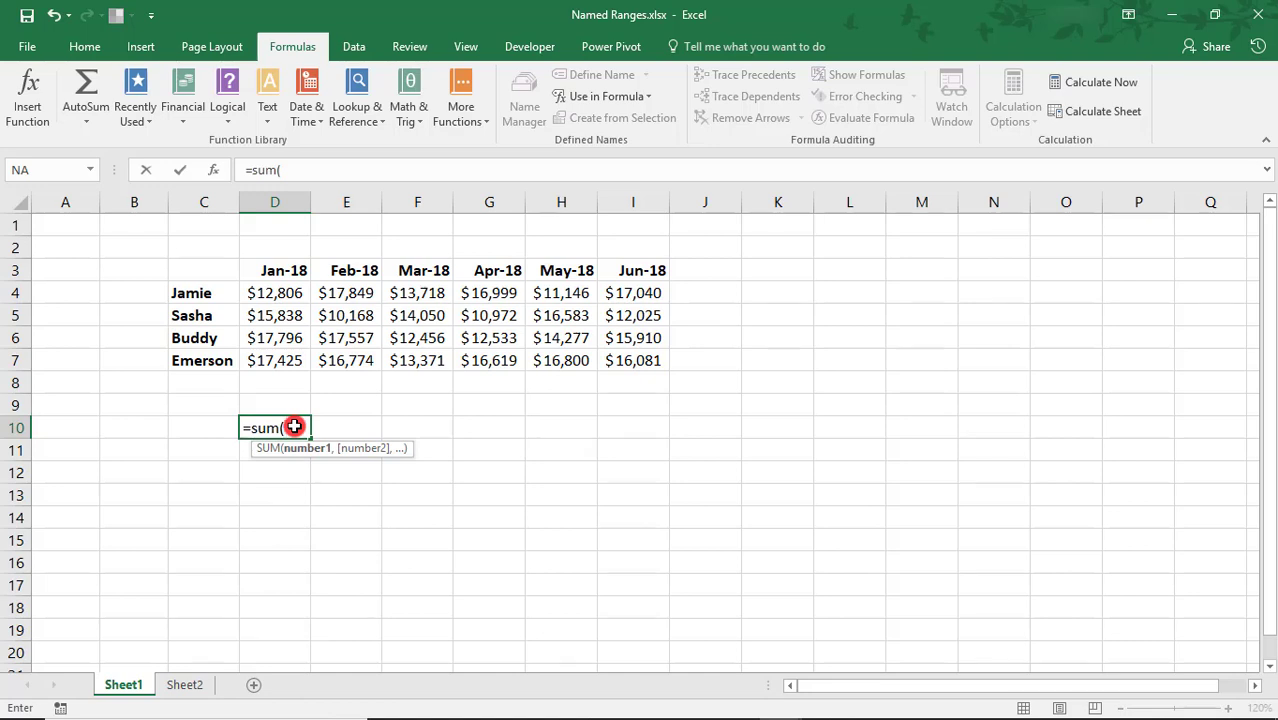
type("a")
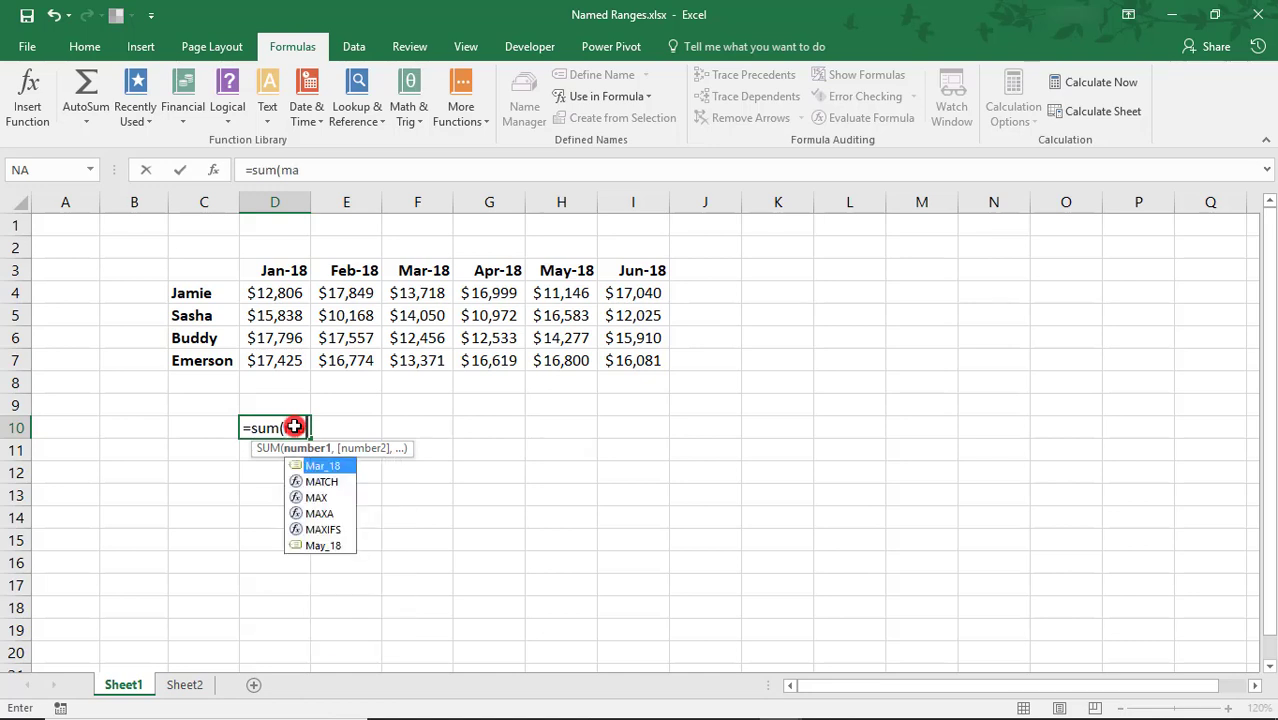
key("Tab")
key("Return")
key("Up")
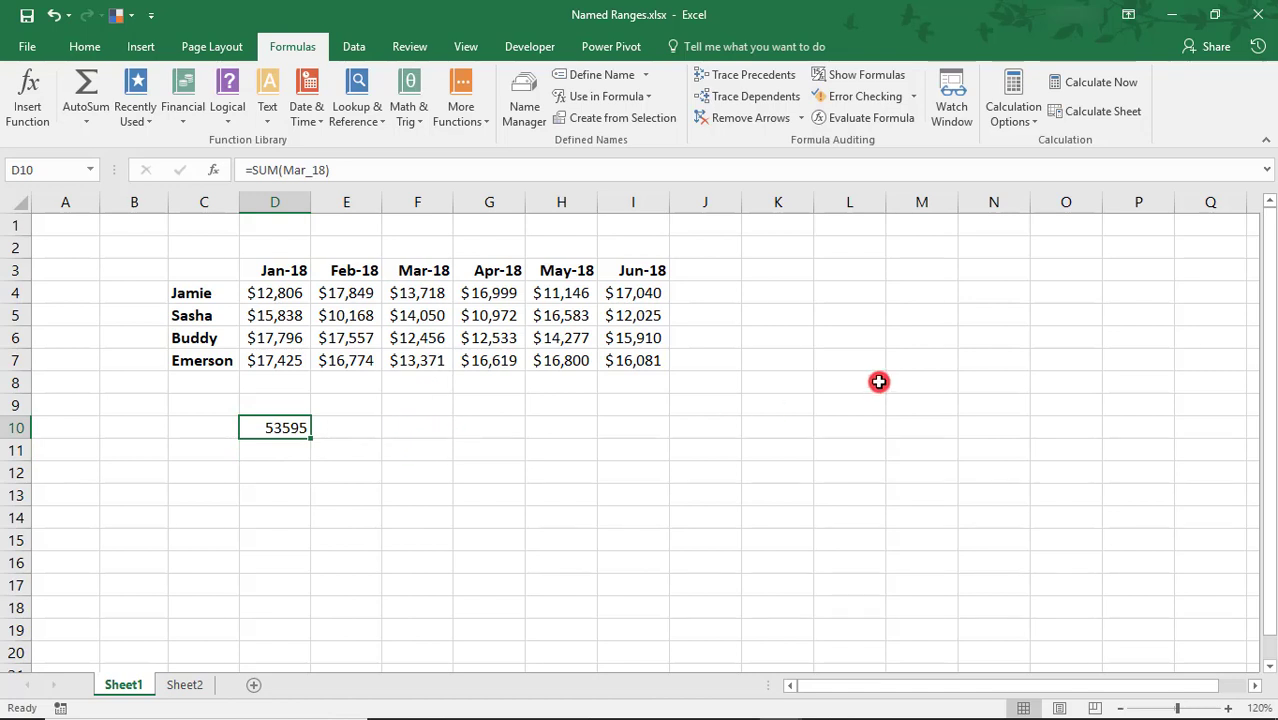
Enter the label 'Sales' in cell K3
left_click(786, 268)
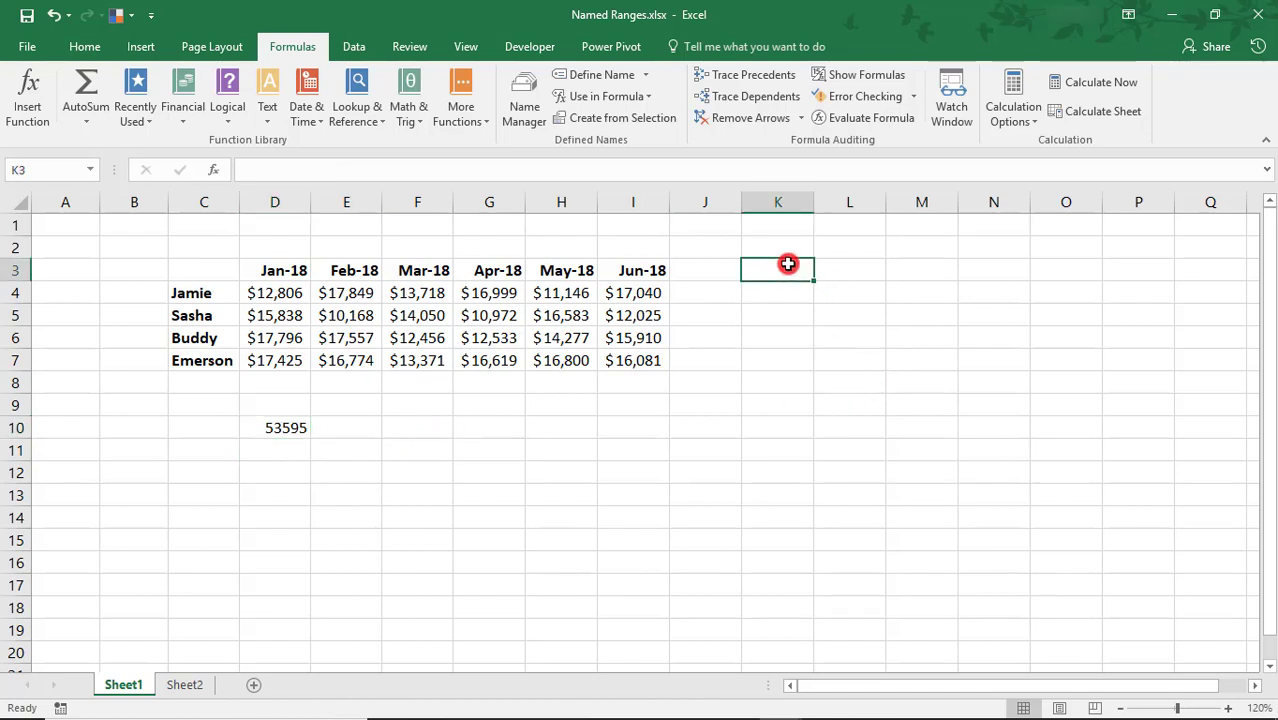
type("Sales")
key("Return")
Hyperlink K3 to the Emerson defined name and test that it selects Emerson's row
left_click(788, 264)
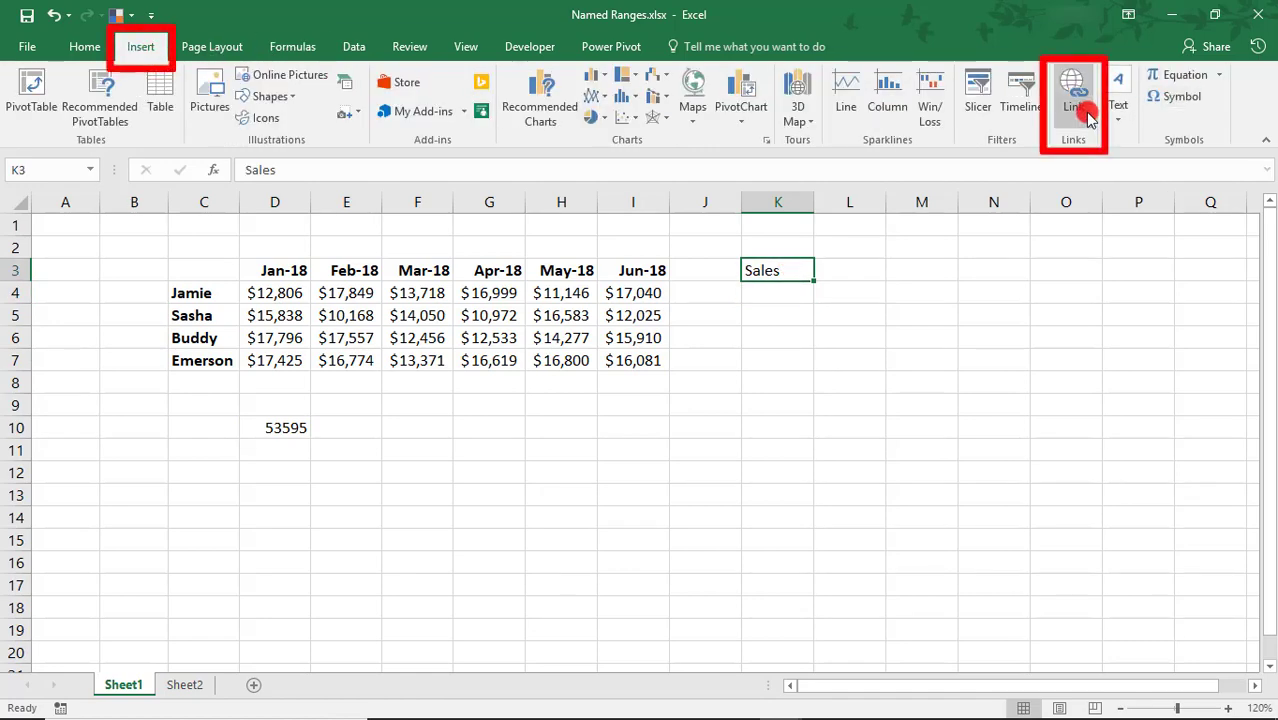
left_click(1088, 116)
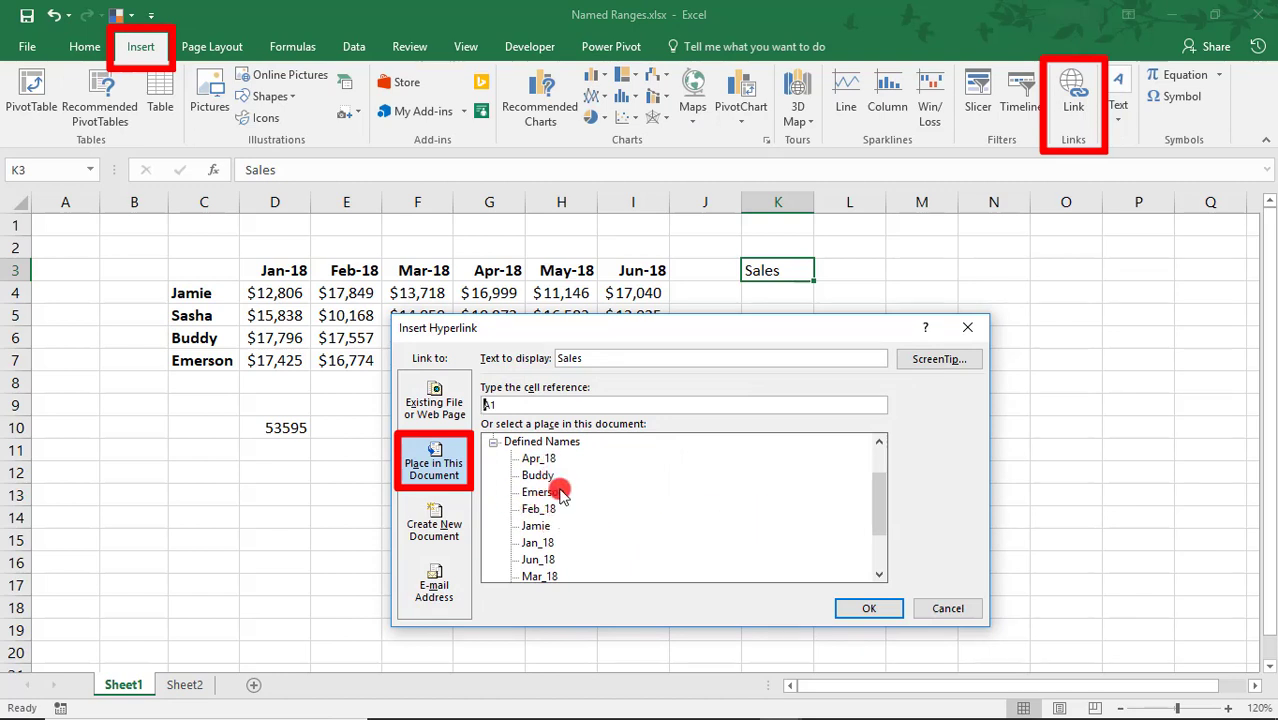
left_click(555, 491)
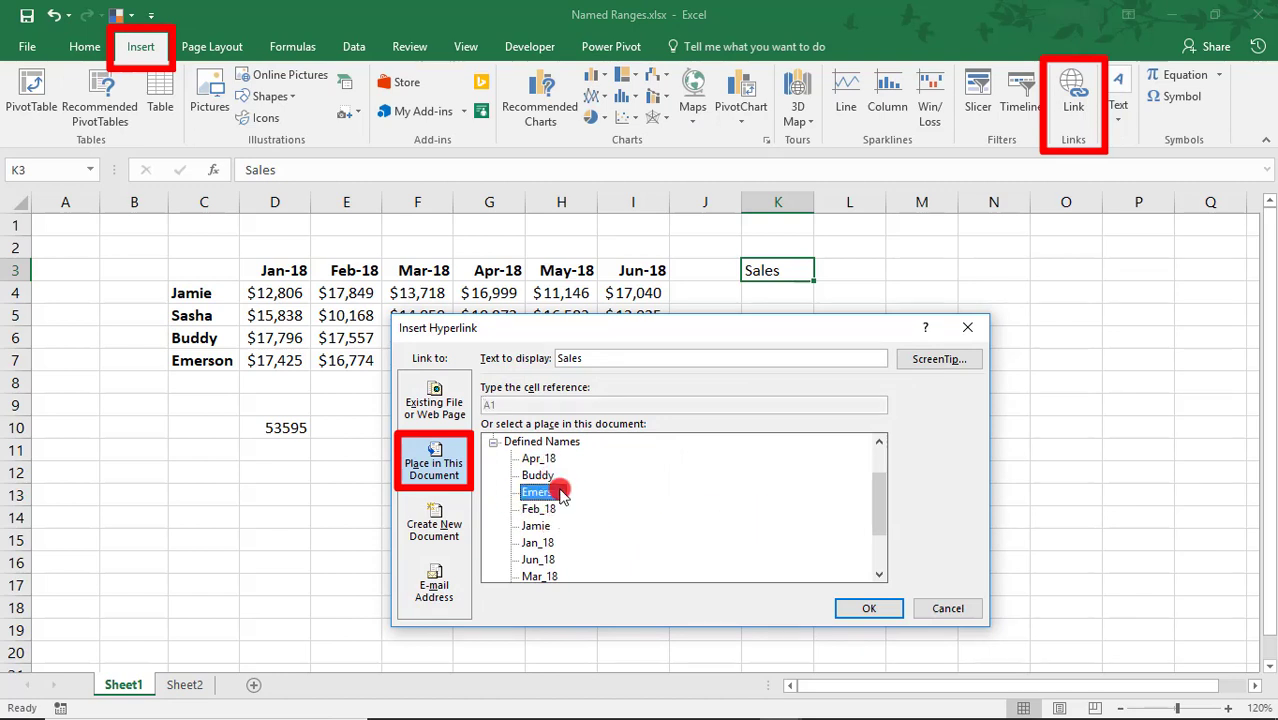
left_click(880, 610)
left_click(738, 356)
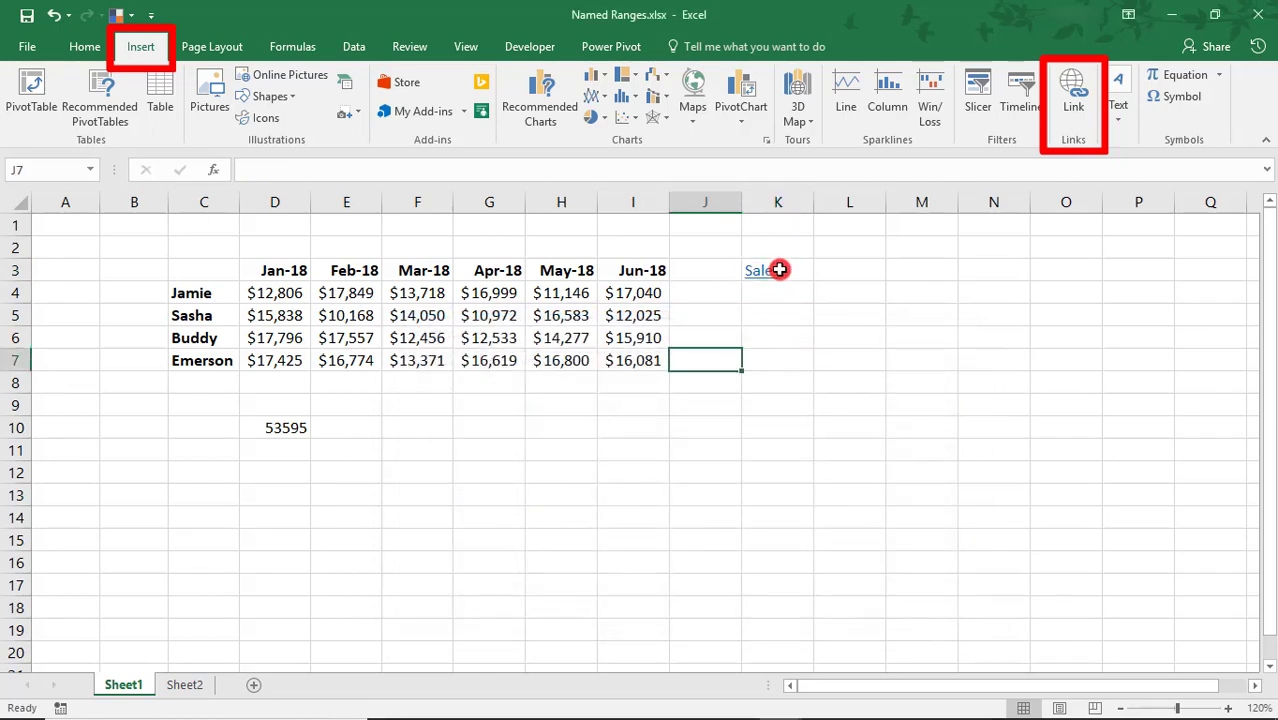
left_click(765, 272)
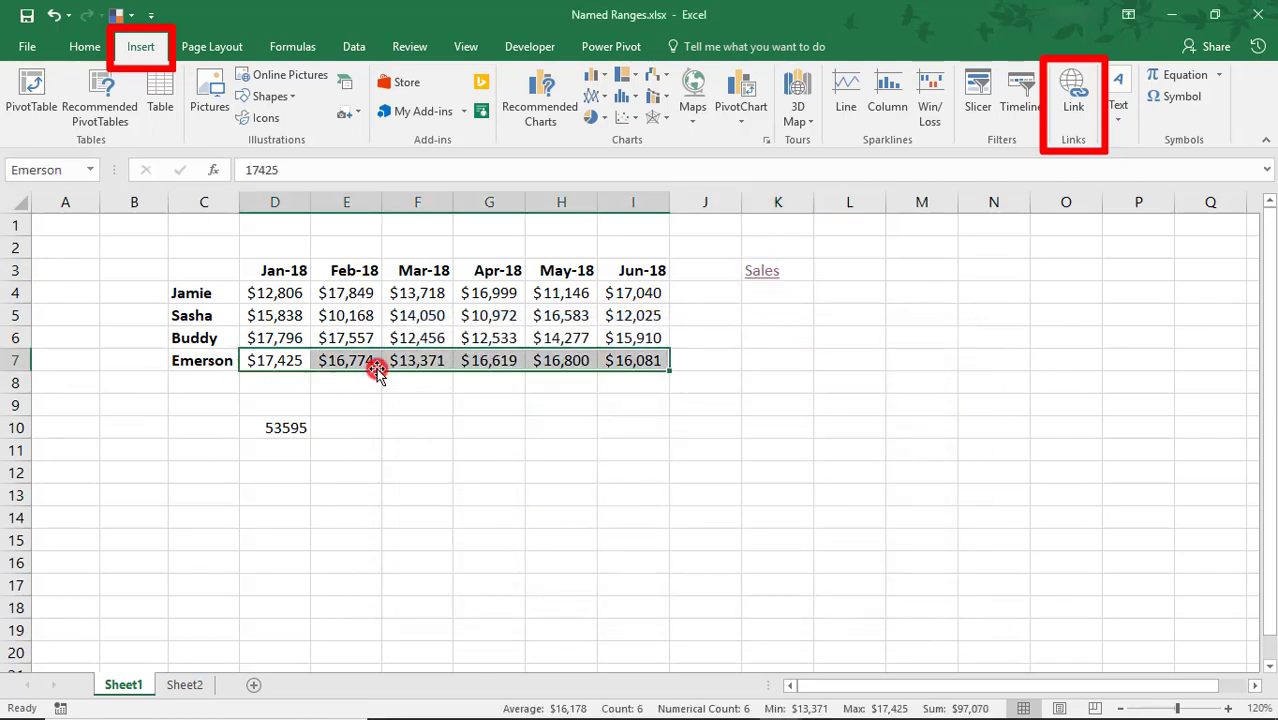